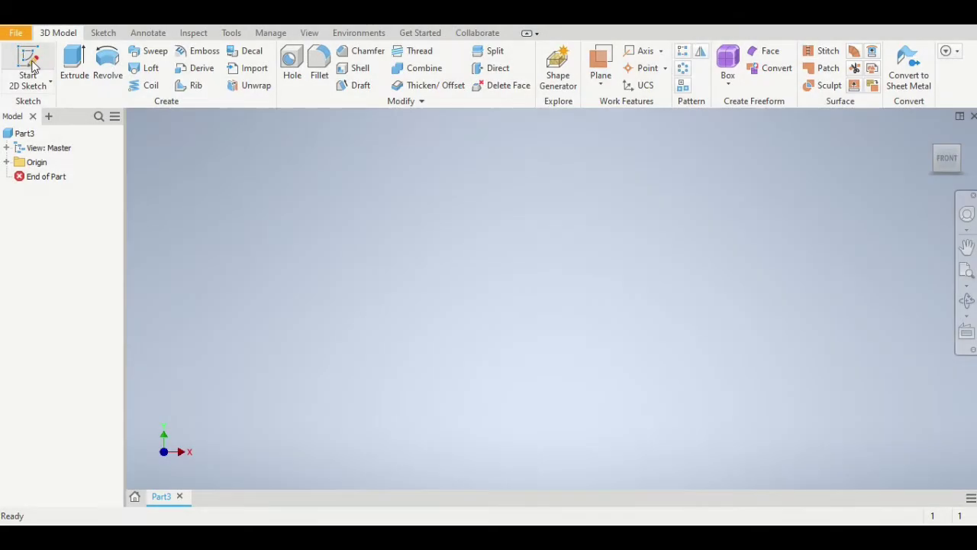
Start a new 2D sketch in Part3 to display the origin planes
{"action": "left_click", "coordinate": [31, 65]}
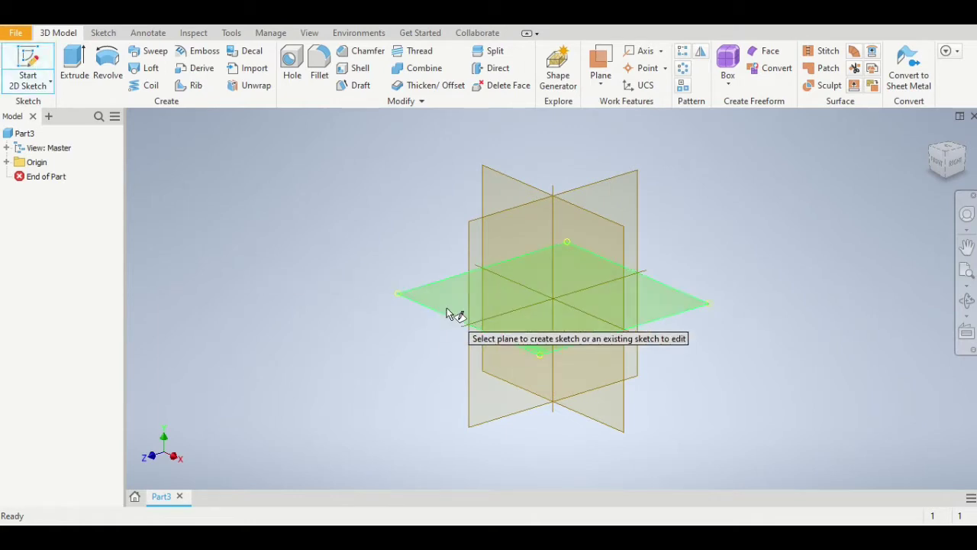
On the horizontal XZ origin plane, draw a rectangle with one corner at the origin
{"action": "left_click", "coordinate": [441, 311]}
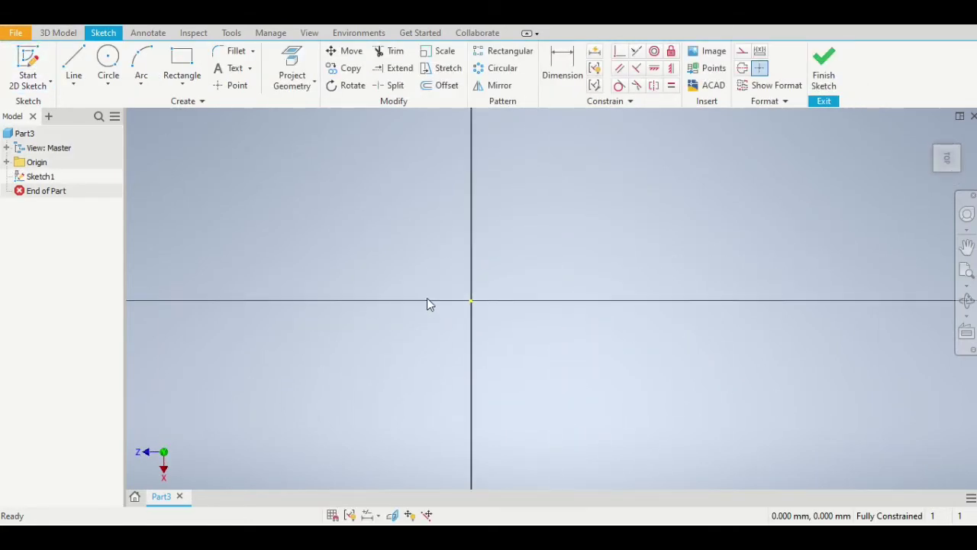
{"action": "scroll", "coordinate": [420, 245], "scroll_direction": "up", "scroll_amount": 3}
{"action": "scroll", "coordinate": [419, 245], "scroll_direction": "down", "scroll_amount": 3}
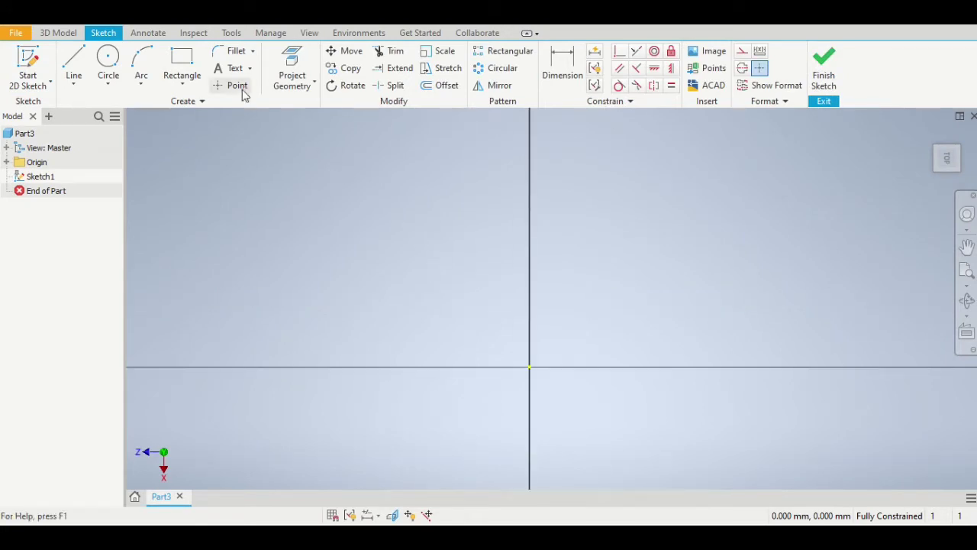
{"action": "left_click", "coordinate": [179, 67]}
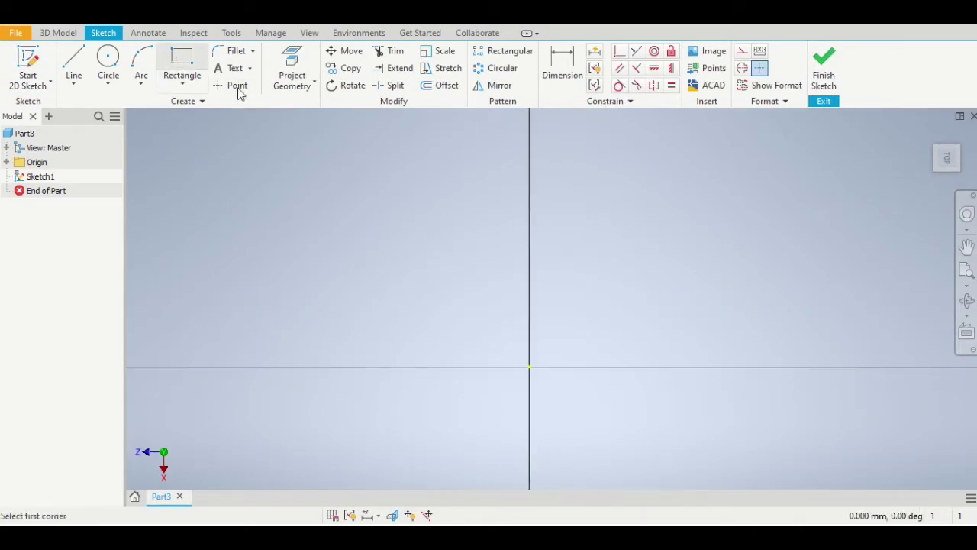
{"action": "left_click", "coordinate": [528, 366]}
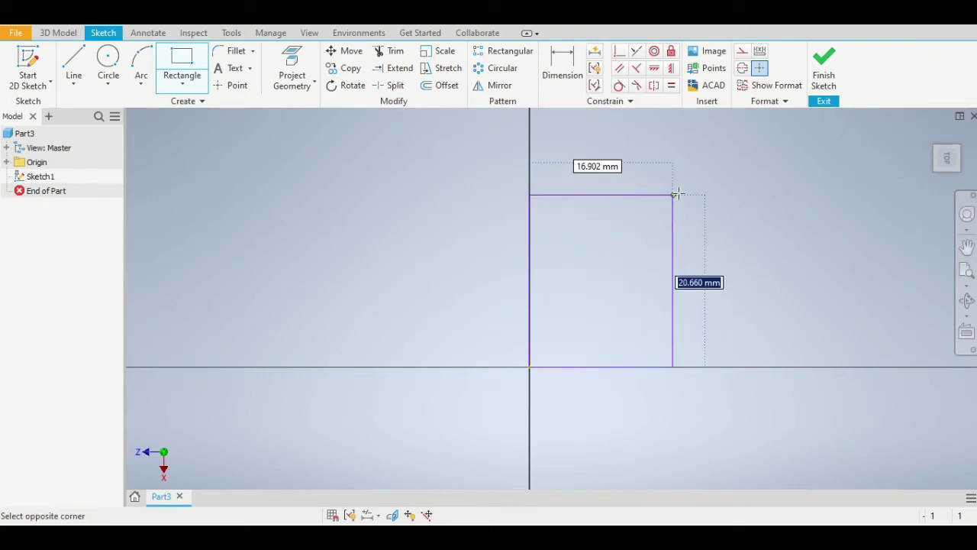
{"action": "left_click", "coordinate": [741, 166]}
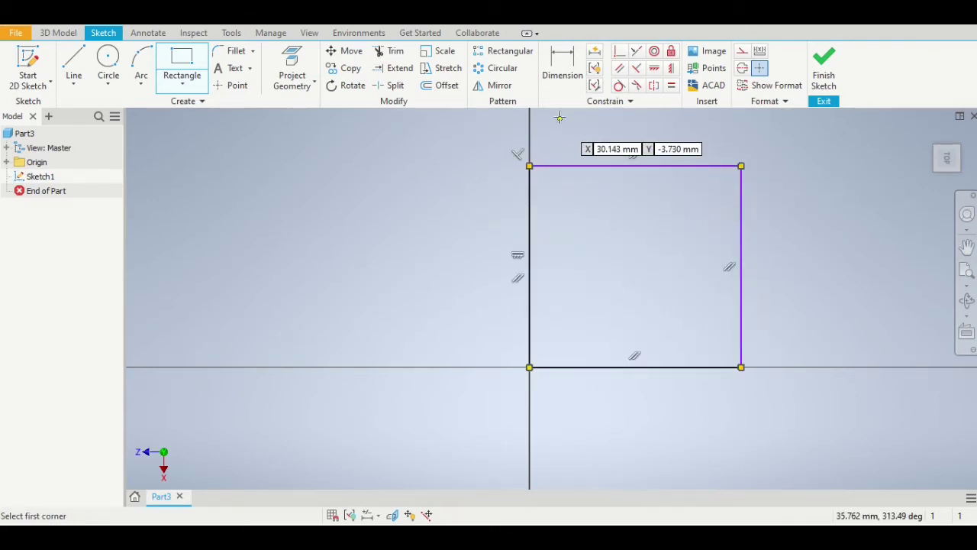
Dimension the rectangle's bottom edge and right edge to 16 mm each
{"action": "left_click", "coordinate": [563, 75]}
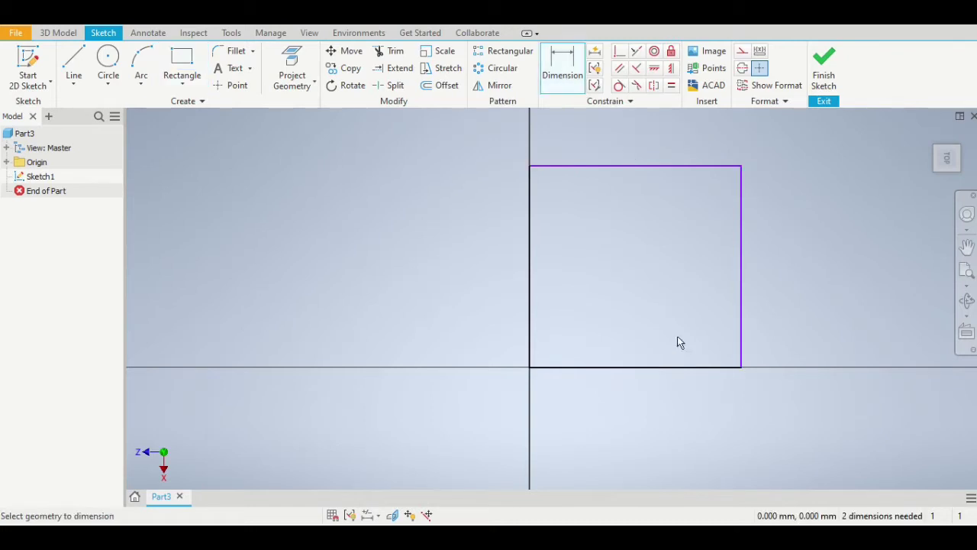
{"action": "left_click", "coordinate": [653, 369]}
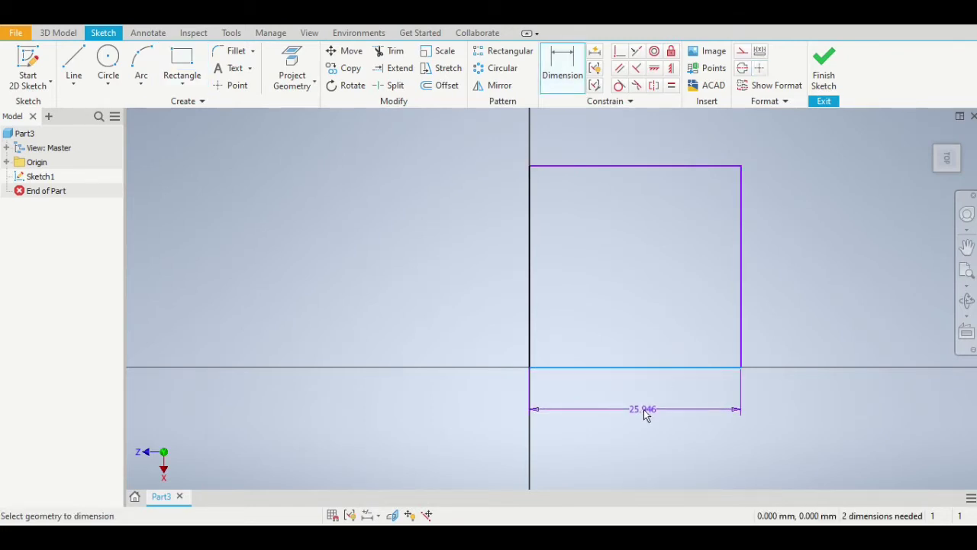
{"action": "left_click", "coordinate": [643, 409]}
{"action": "type", "text": "16"}
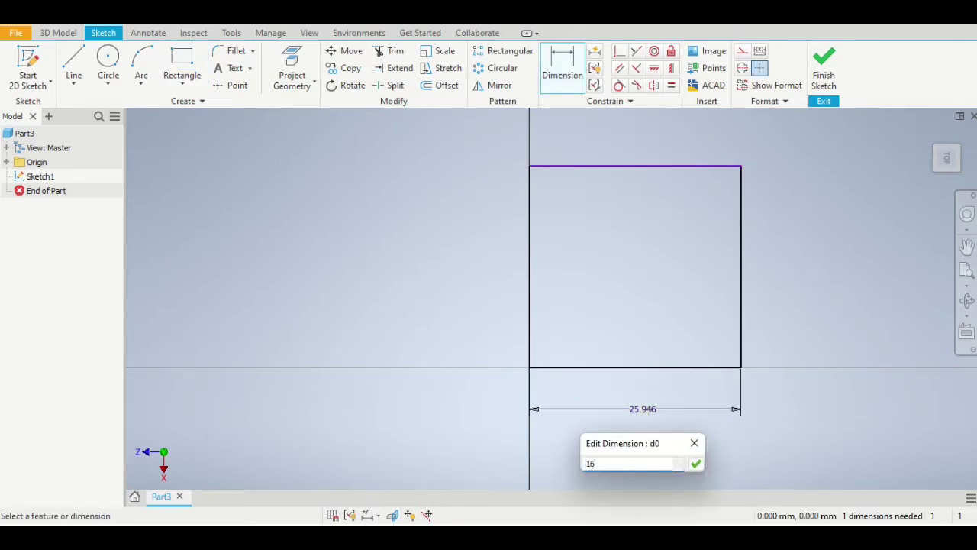
{"action": "key", "text": "Return"}
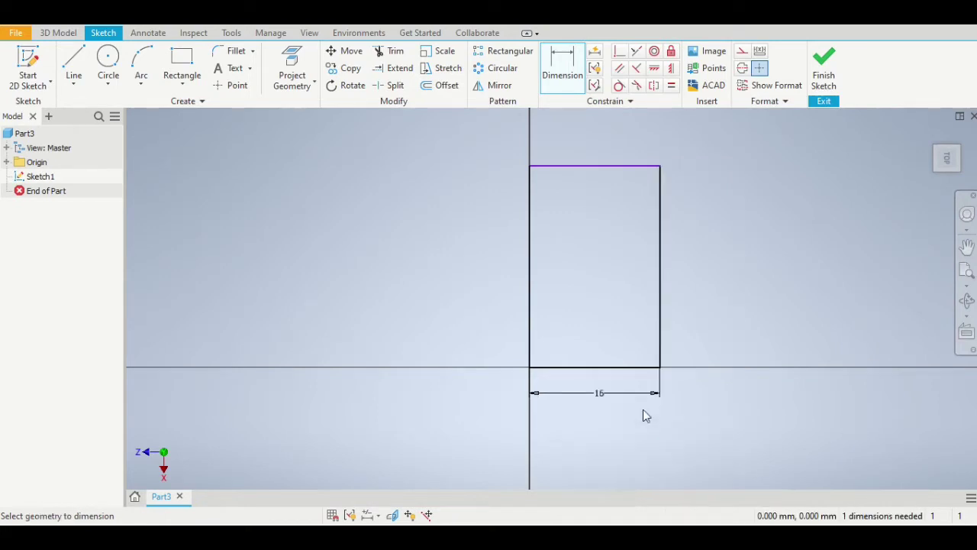
{"action": "left_click", "coordinate": [659, 307]}
{"action": "left_click", "coordinate": [709, 280]}
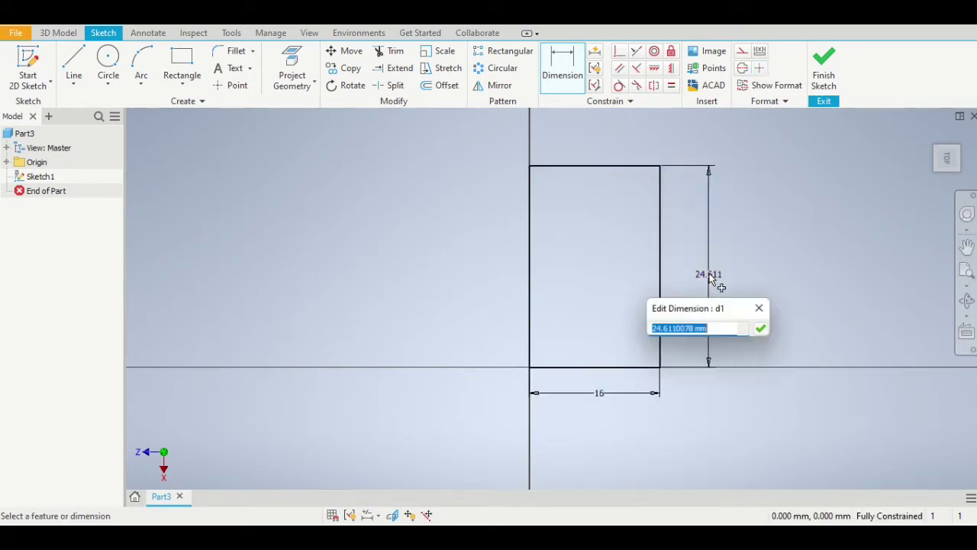
{"action": "type", "text": "16"}
{"action": "key", "text": "Return"}
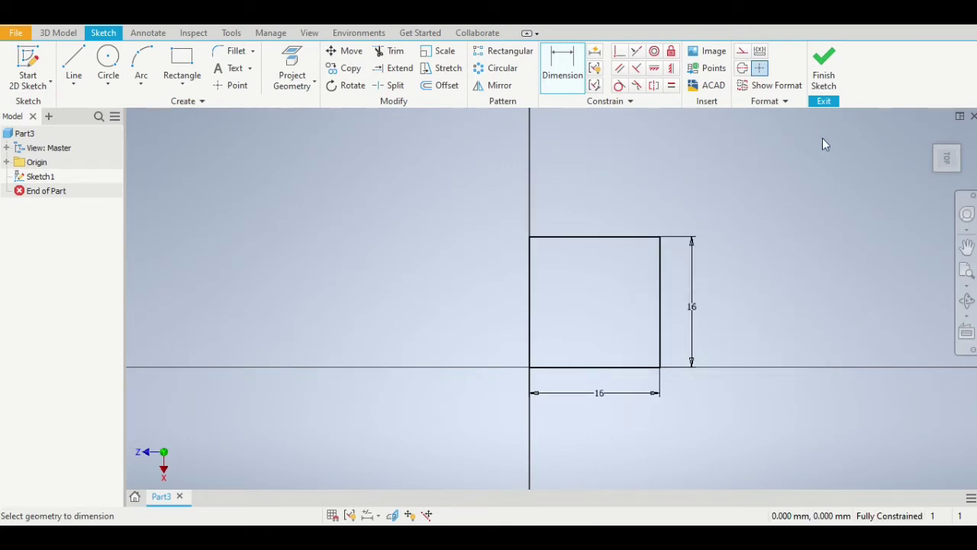
Finish the sketch and extrude the 16 mm square 10 mm into a solid block
{"action": "left_click", "coordinate": [827, 73]}
{"action": "key", "text": "F2"}
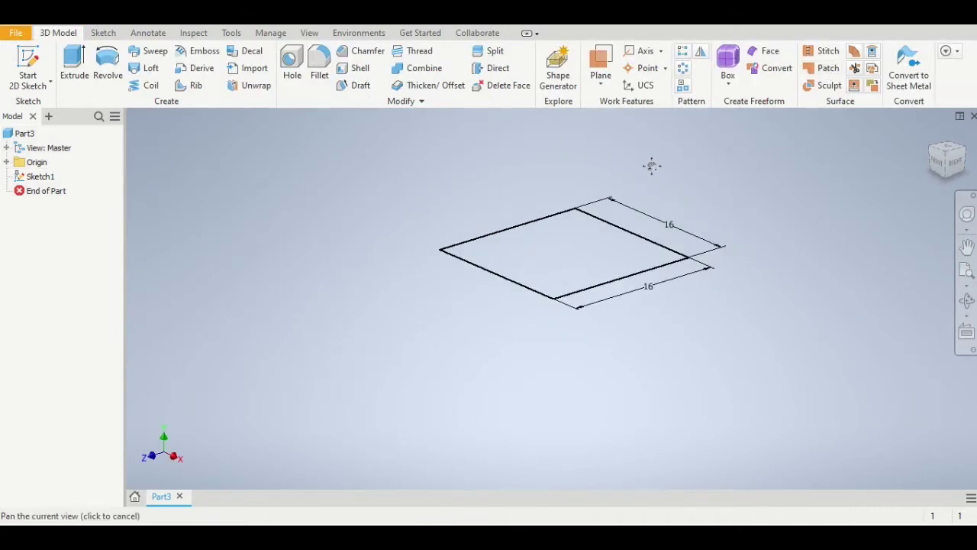
{"action": "mouse_move", "coordinate": [651, 165]}
{"action": "left_mouse_down"}
{"action": "mouse_move", "coordinate": [679, 242]}
{"action": "mouse_move", "coordinate": [646, 290]}
{"action": "left_mouse_up"}
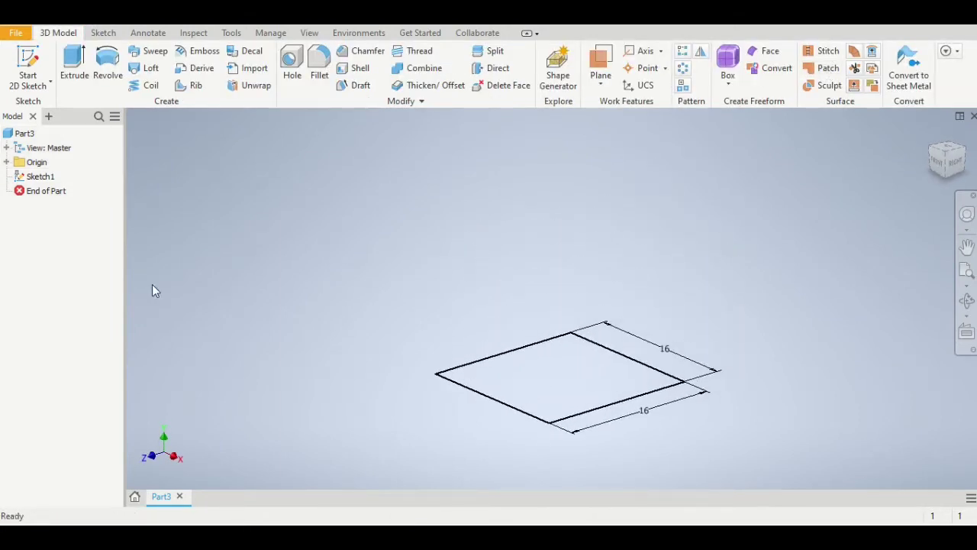
{"action": "left_click", "coordinate": [76, 76]}
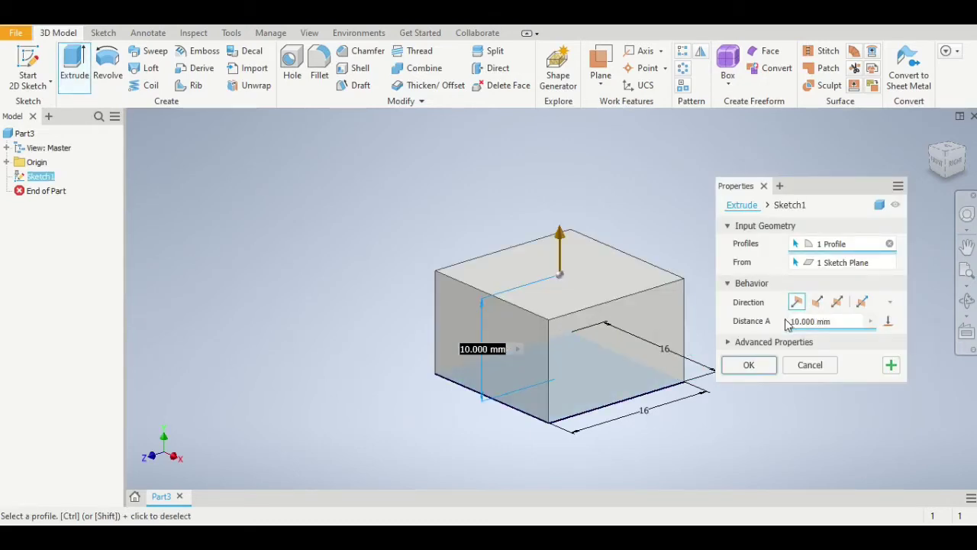
{"action": "left_click", "coordinate": [750, 367]}
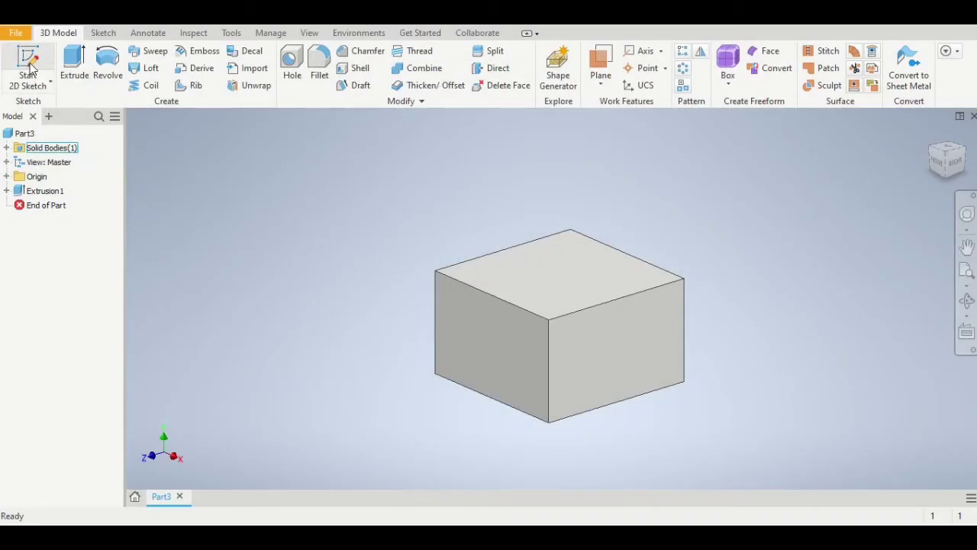
Start Sketch2 on the block's top face and frame the whole face in view
{"action": "left_click", "coordinate": [30, 68]}
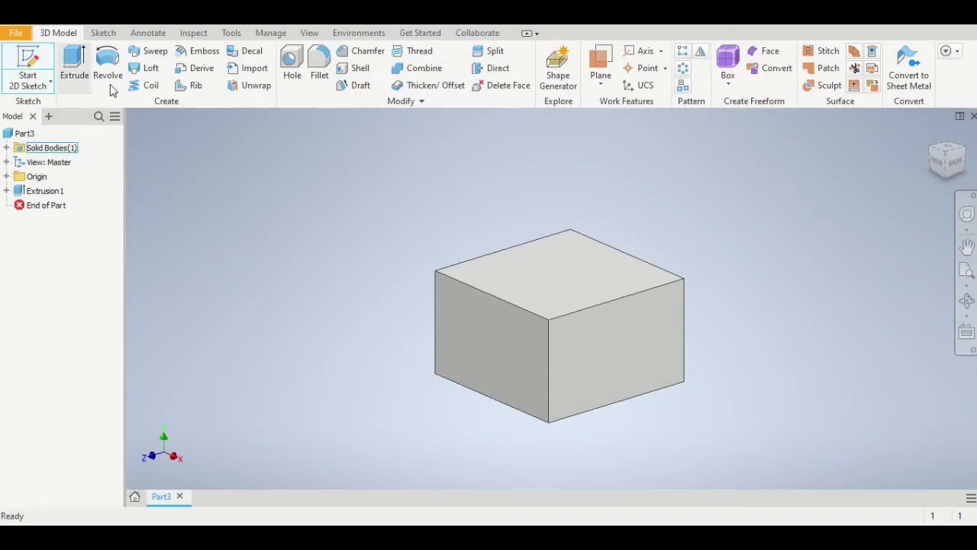
{"action": "left_click", "coordinate": [561, 281]}
{"action": "middle_click_drag", "start_coordinate": [522, 237], "coordinate": [406, 338]}
{"action": "scroll", "coordinate": [483, 419], "scroll_direction": "up", "scroll_amount": 2}
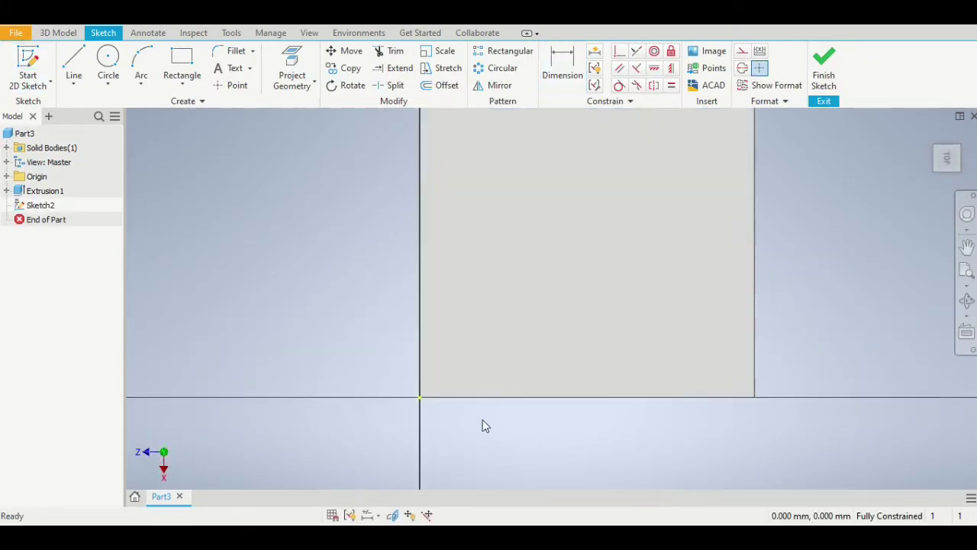
{"action": "middle_click_drag", "start_coordinate": [478, 426], "coordinate": [447, 478]}
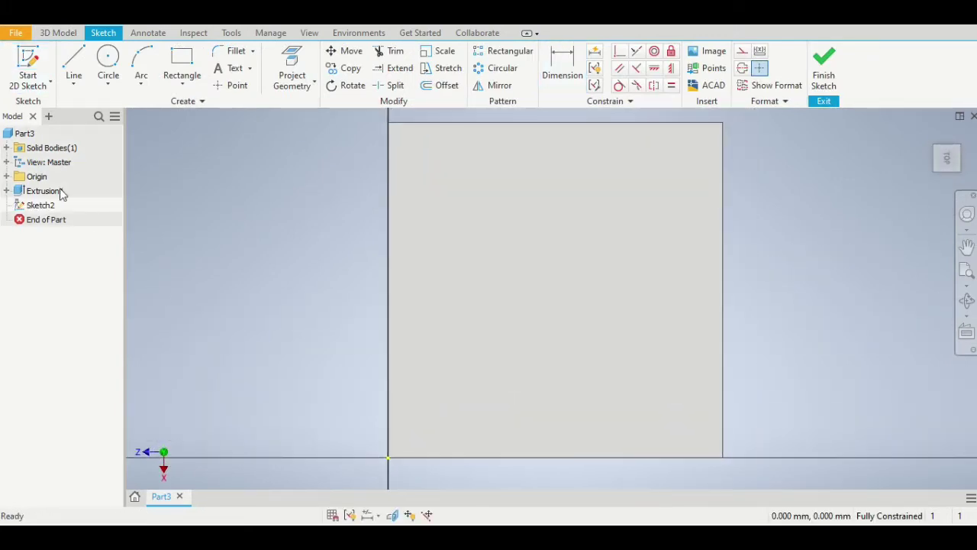
Draw a circle near the lower-left of the top face
{"action": "left_click", "coordinate": [107, 60]}
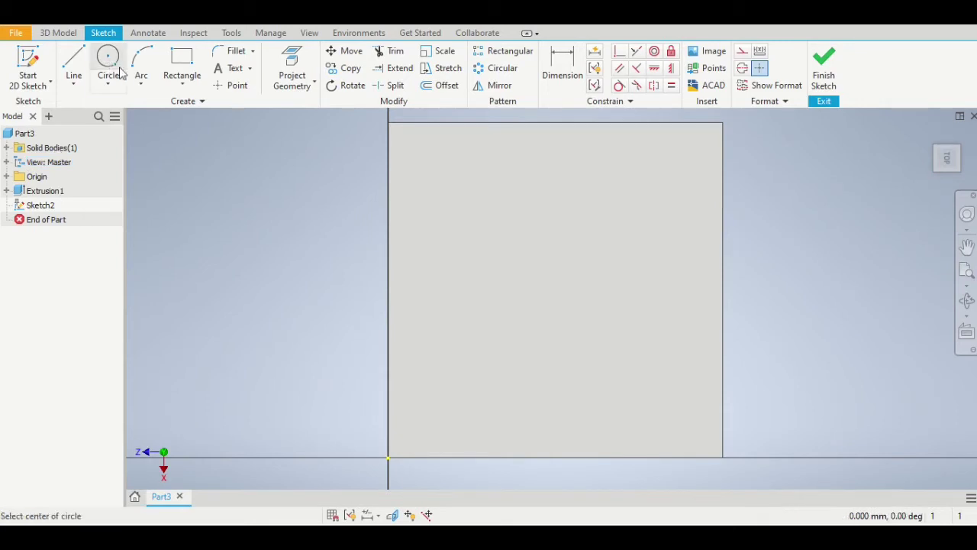
{"action": "left_click", "coordinate": [474, 374]}
{"action": "left_click", "coordinate": [526, 385]}
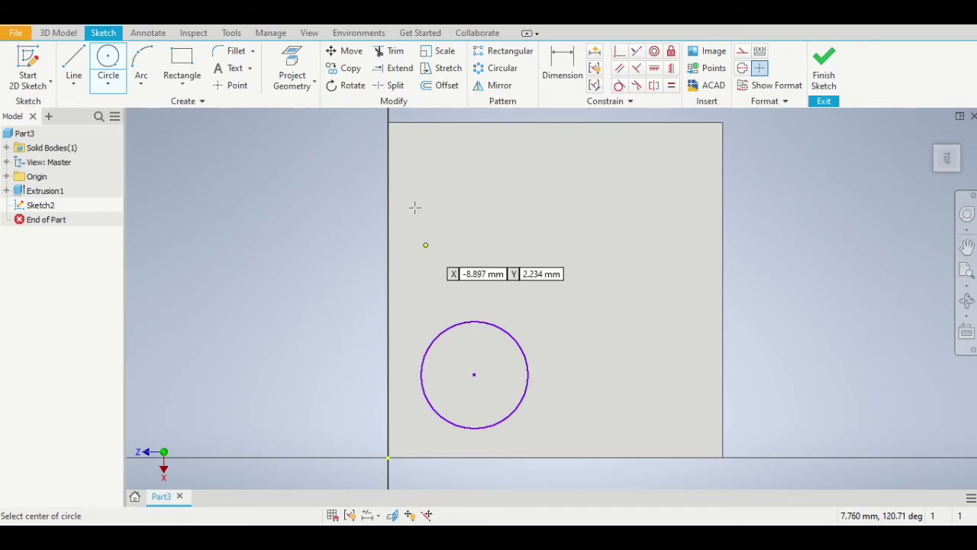
Dimension the circle to a 5 mm diameter
{"action": "left_click", "coordinate": [563, 68]}
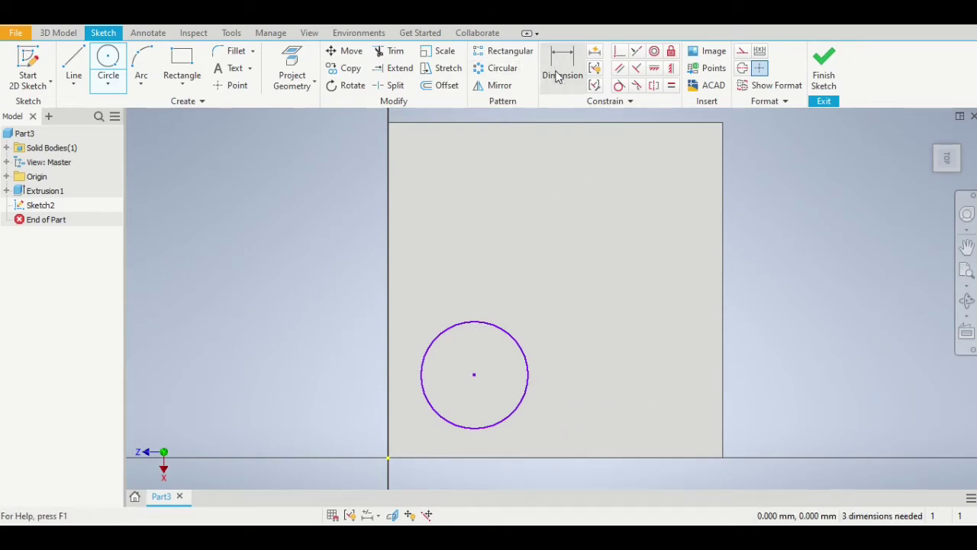
{"action": "left_click", "coordinate": [449, 330]}
{"action": "left_click", "coordinate": [326, 311]}
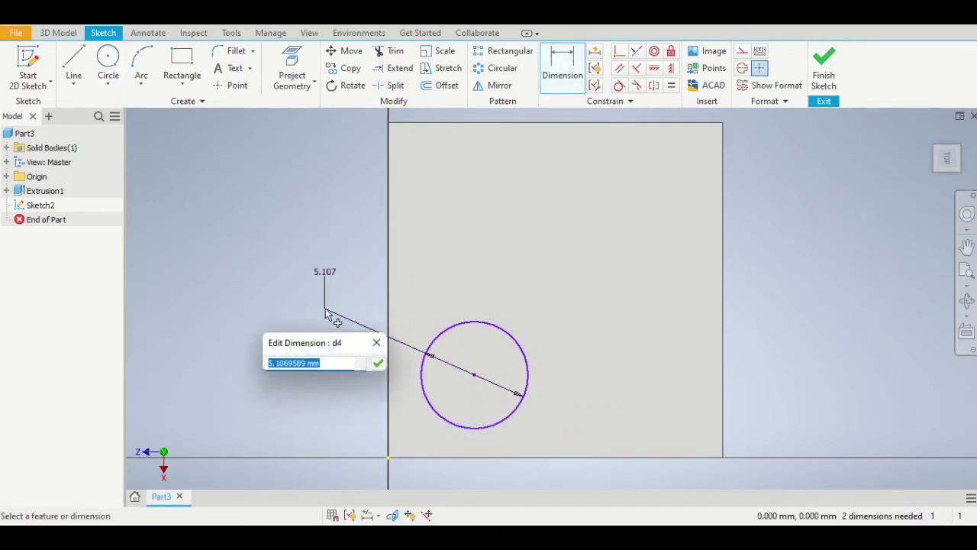
{"action": "type", "text": "5"}
{"action": "key", "text": "Return"}
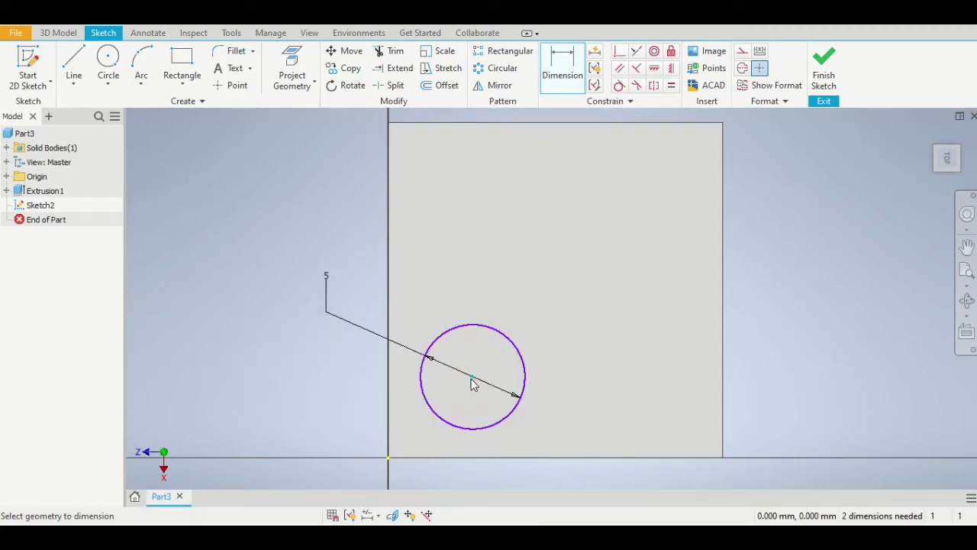
Place the circle's centre 4 mm from the block's left edge and 4 mm from its bottom edge
{"action": "left_click", "coordinate": [389, 393]}
{"action": "left_click", "coordinate": [472, 376]}
{"action": "left_click", "coordinate": [434, 475]}
{"action": "type", "text": "4"}
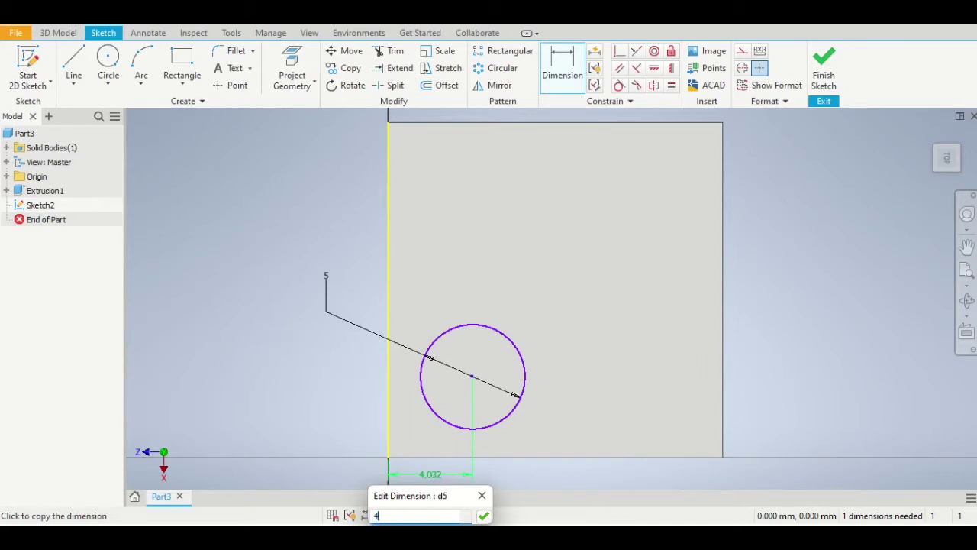
{"action": "key", "text": "Return"}
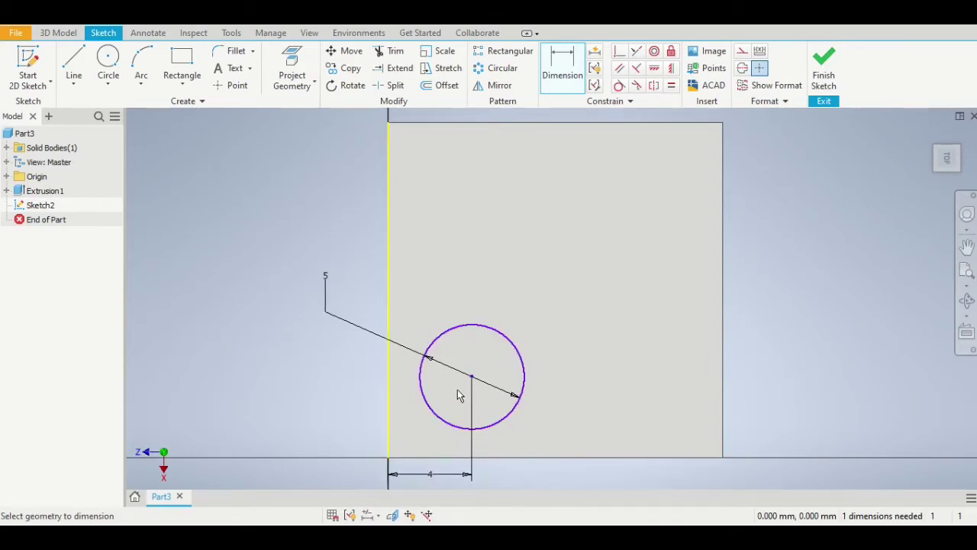
{"action": "left_click", "coordinate": [473, 378]}
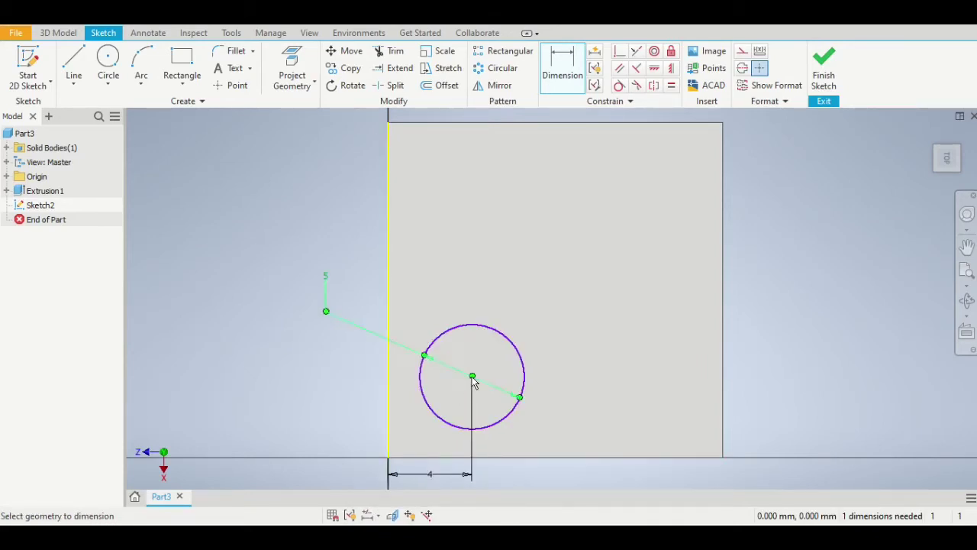
{"action": "left_click", "coordinate": [504, 462]}
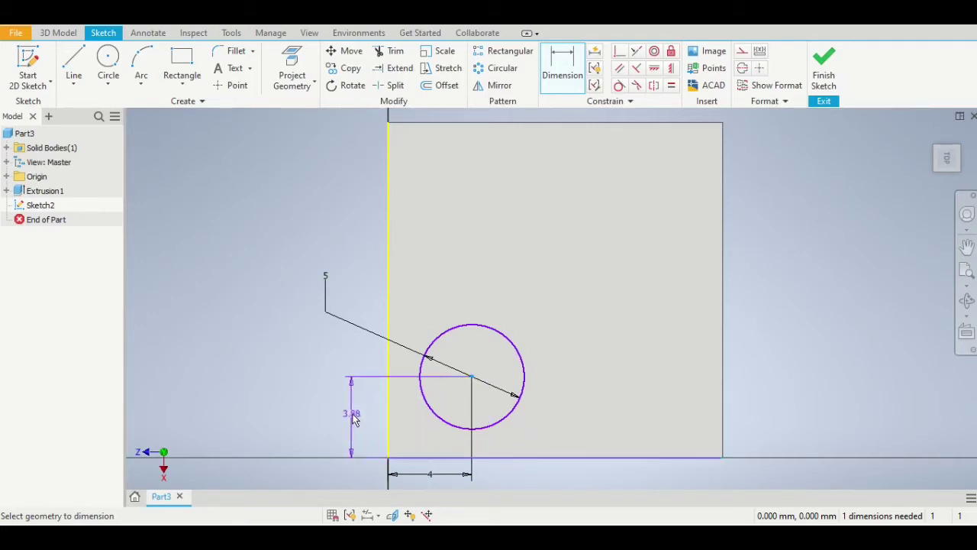
{"action": "left_click", "coordinate": [353, 415]}
{"action": "type", "text": "4"}
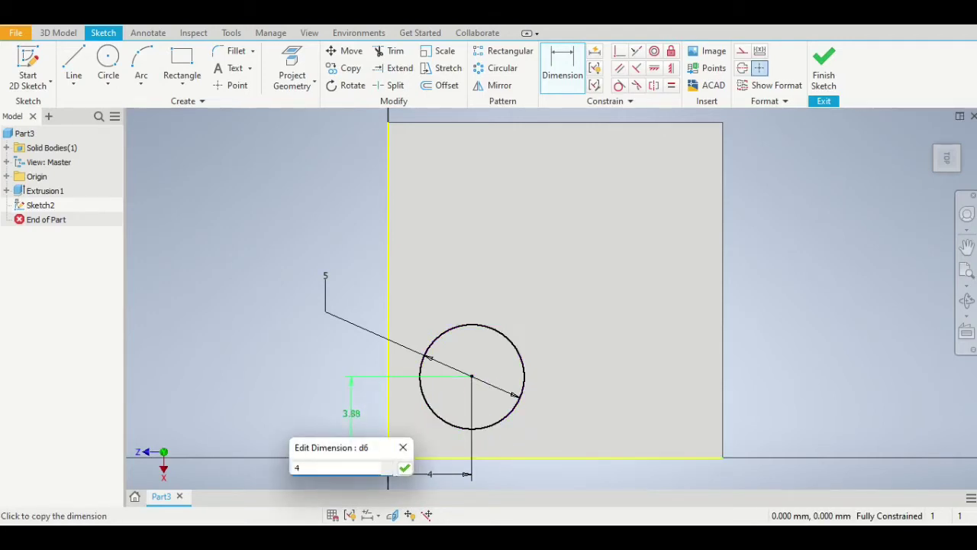
{"action": "key", "text": "Return"}
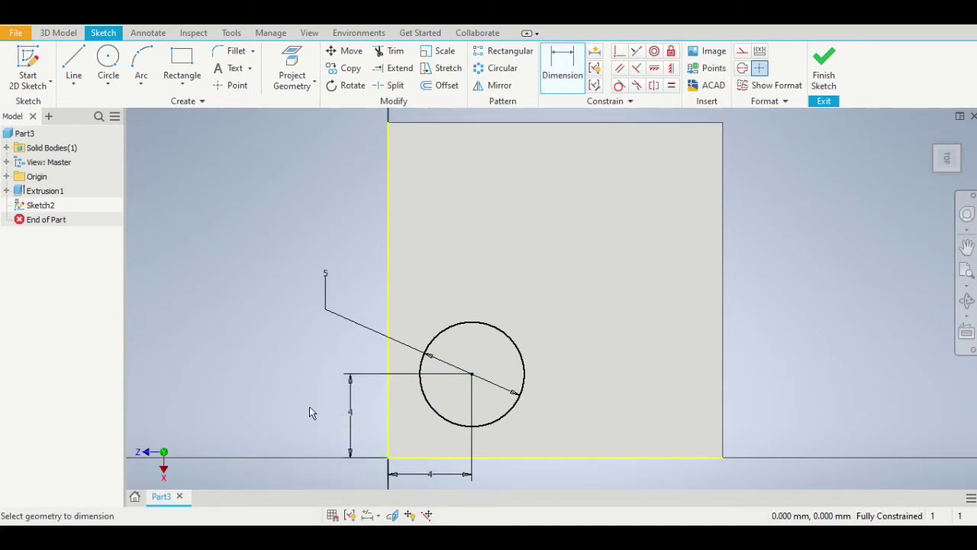
Pattern the circle upward along the left edge: 2 copies, 8 mm spacing
{"action": "scroll", "coordinate": [309, 407], "scroll_direction": "down", "scroll_amount": 3}
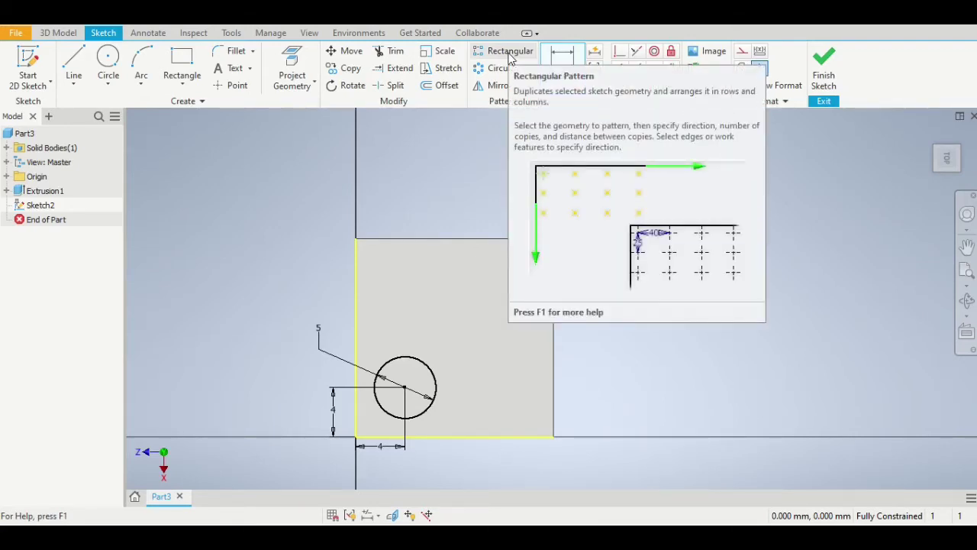
{"action": "left_click", "coordinate": [510, 54]}
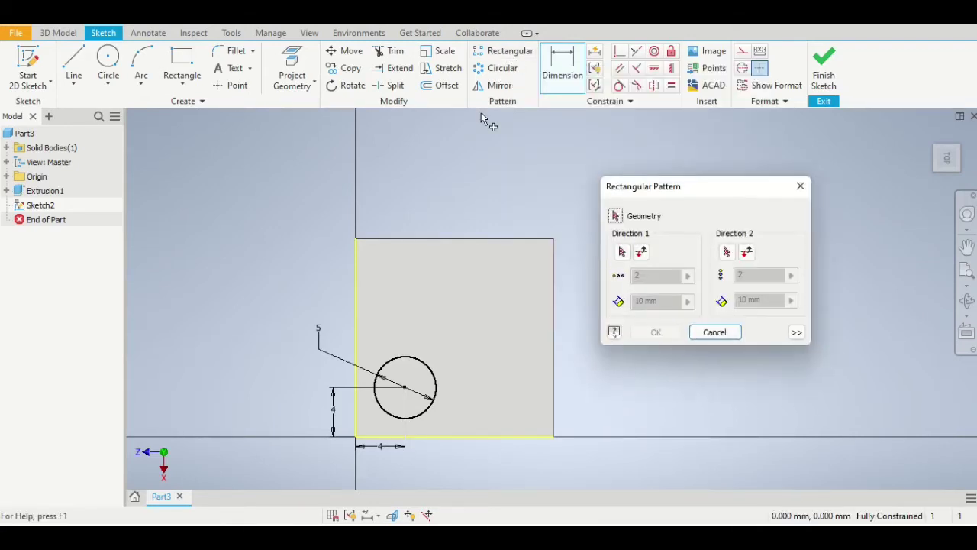
{"action": "left_click", "coordinate": [415, 360]}
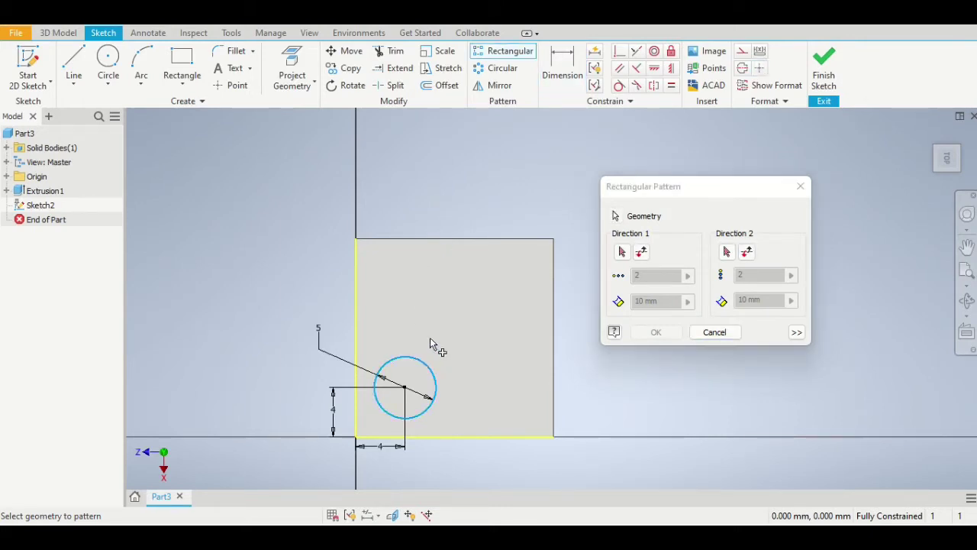
{"action": "scroll", "coordinate": [430, 336], "scroll_direction": "up", "scroll_amount": 3}
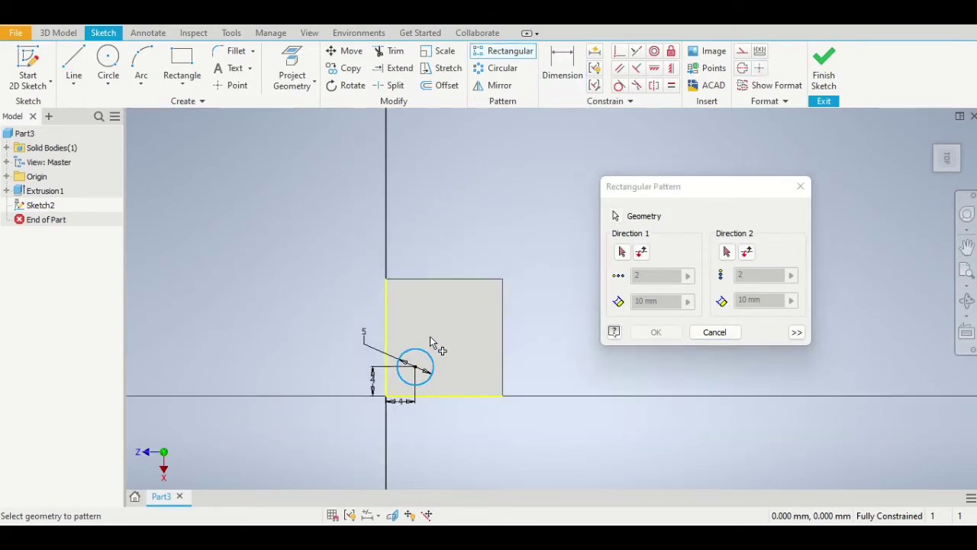
{"action": "left_click", "coordinate": [622, 253]}
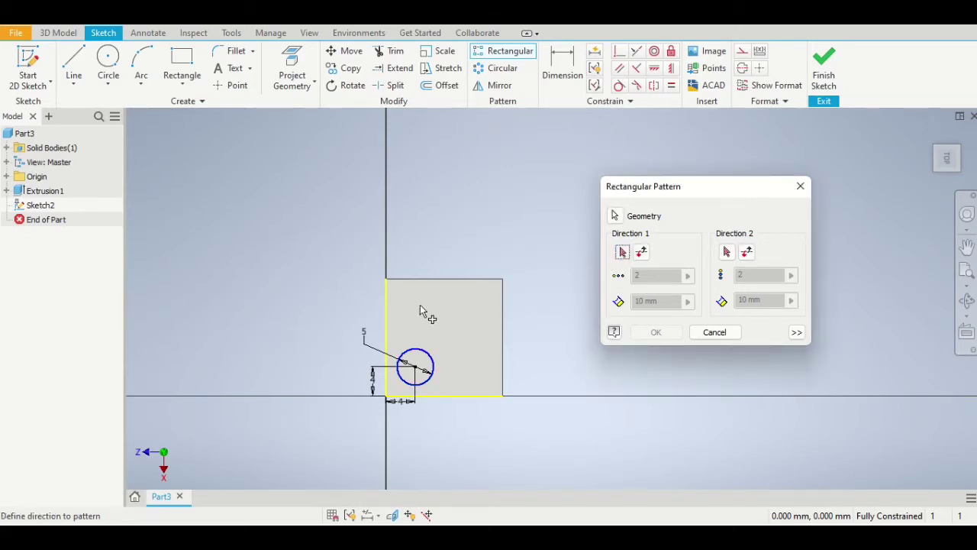
{"action": "left_click", "coordinate": [385, 323]}
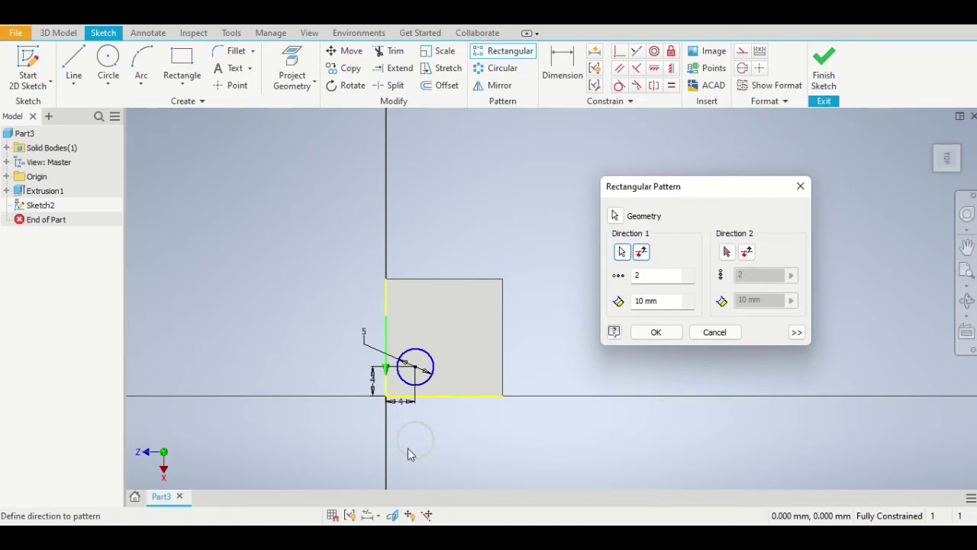
{"action": "left_click", "coordinate": [643, 252]}
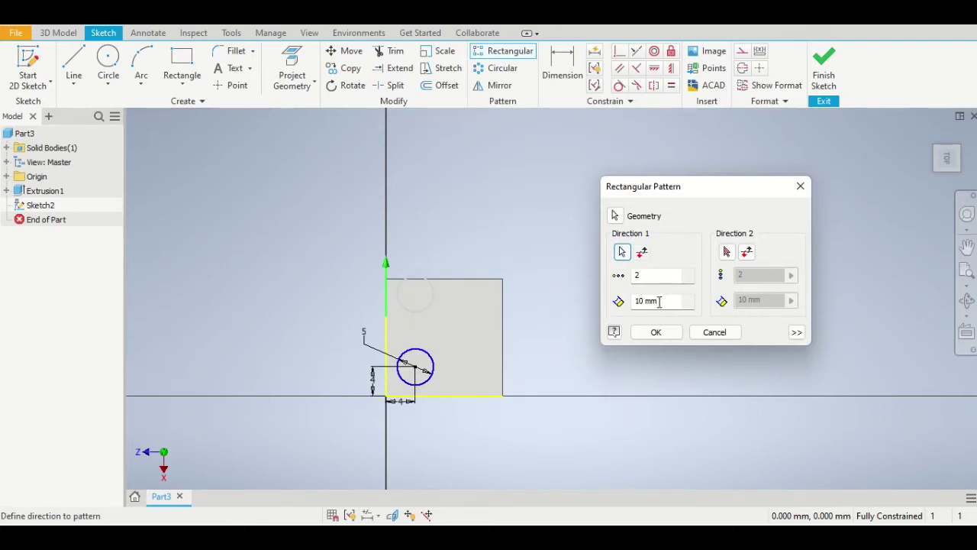
{"action": "left_click_drag", "start_coordinate": [660, 302], "coordinate": [630, 305]}
{"action": "type", "text": "8"}
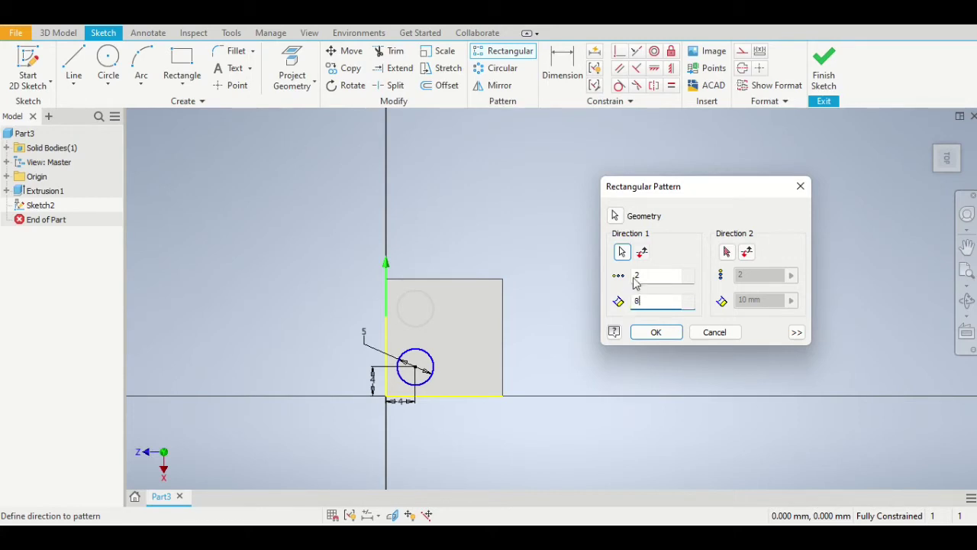
Add a second direction along the bottom edge at 8 mm spacing and apply the 2×2 pattern
{"action": "left_click", "coordinate": [728, 255]}
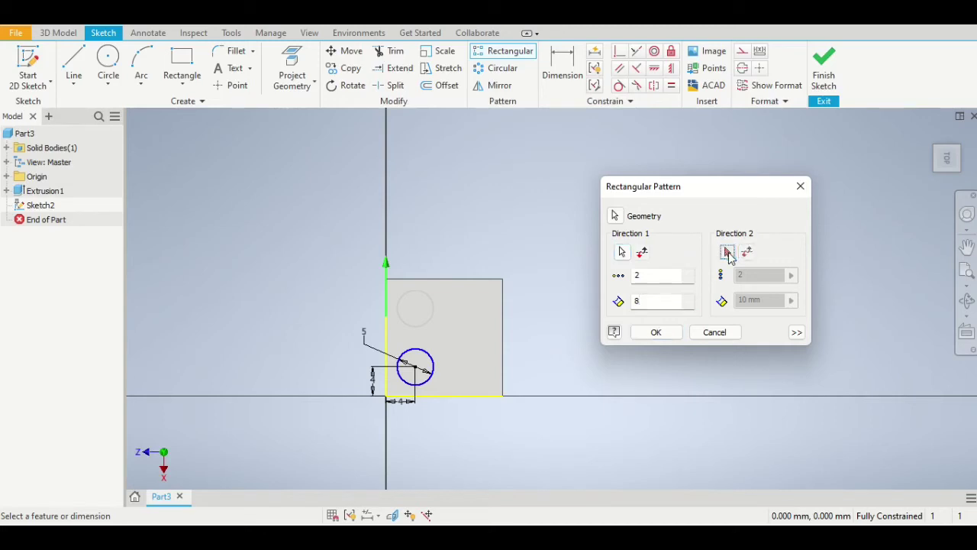
{"action": "left_click", "coordinate": [471, 403]}
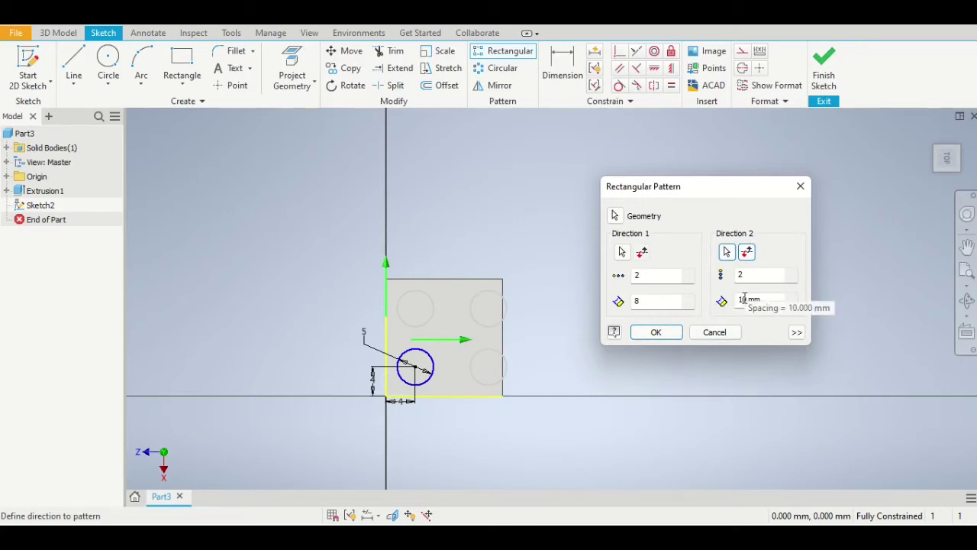
{"action": "double_click", "coordinate": [755, 300]}
{"action": "key", "text": "BackSpace"}
{"action": "type", "text": "8"}
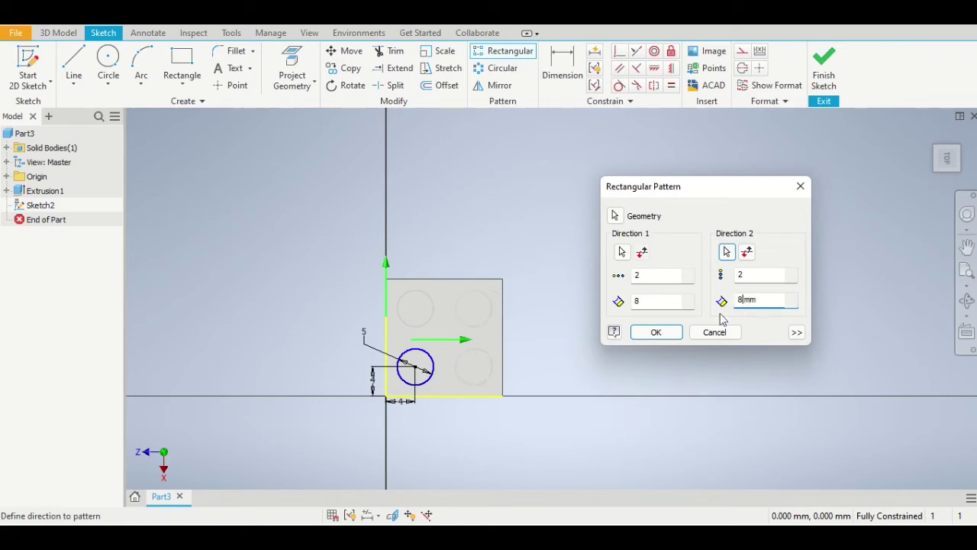
{"action": "left_click", "coordinate": [657, 333]}
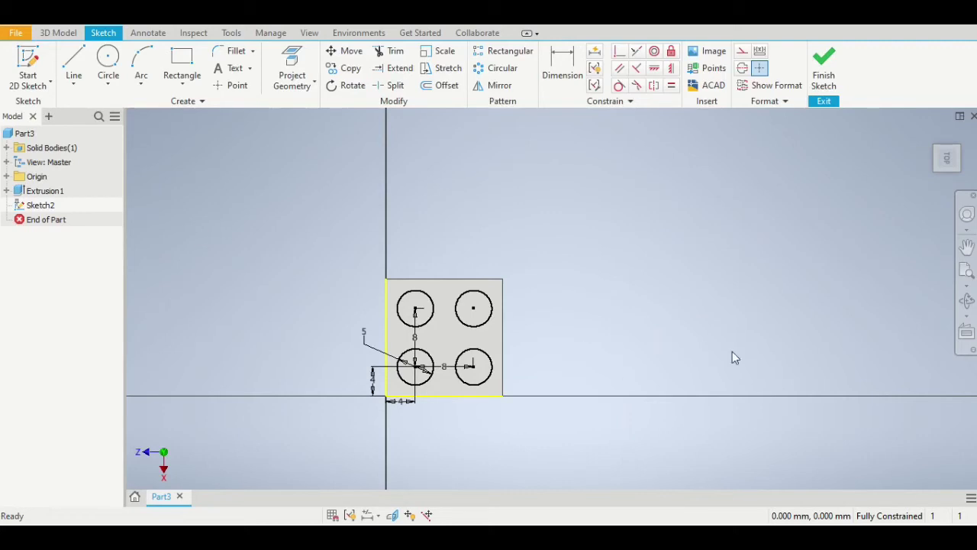
Extrude the four stud circles 2 mm up from the block's top face
{"action": "left_click", "coordinate": [824, 76]}
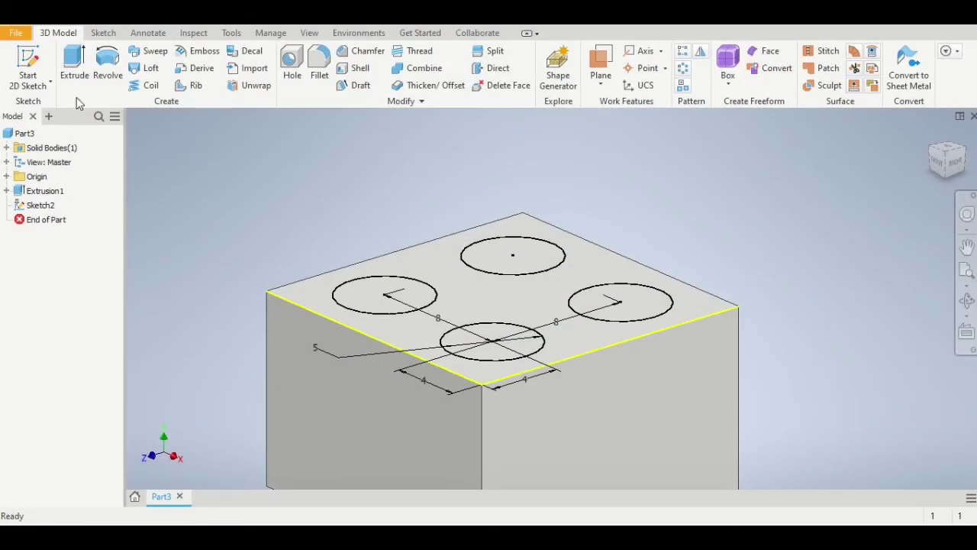
{"action": "left_click", "coordinate": [76, 69]}
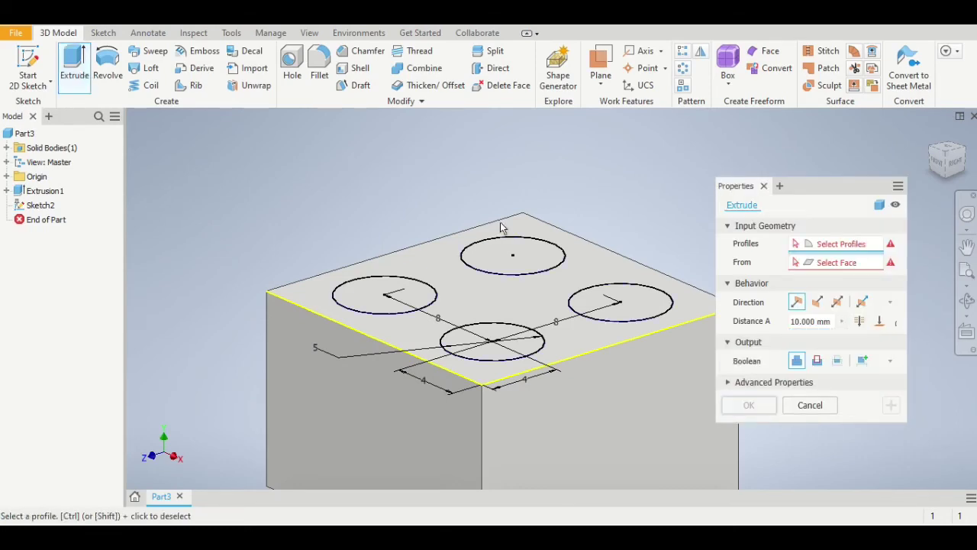
{"action": "left_click", "coordinate": [536, 252]}
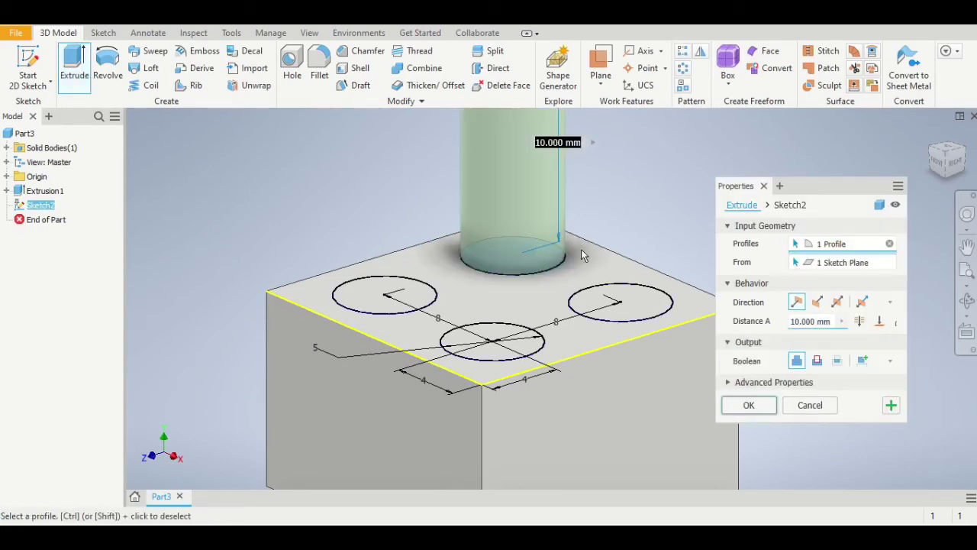
{"action": "left_click", "coordinate": [643, 305]}
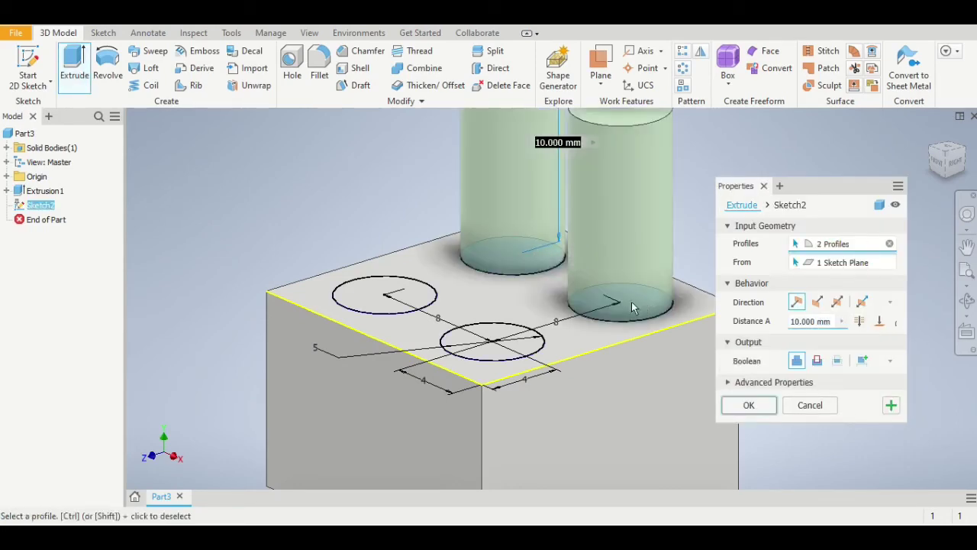
{"action": "left_click", "coordinate": [537, 350]}
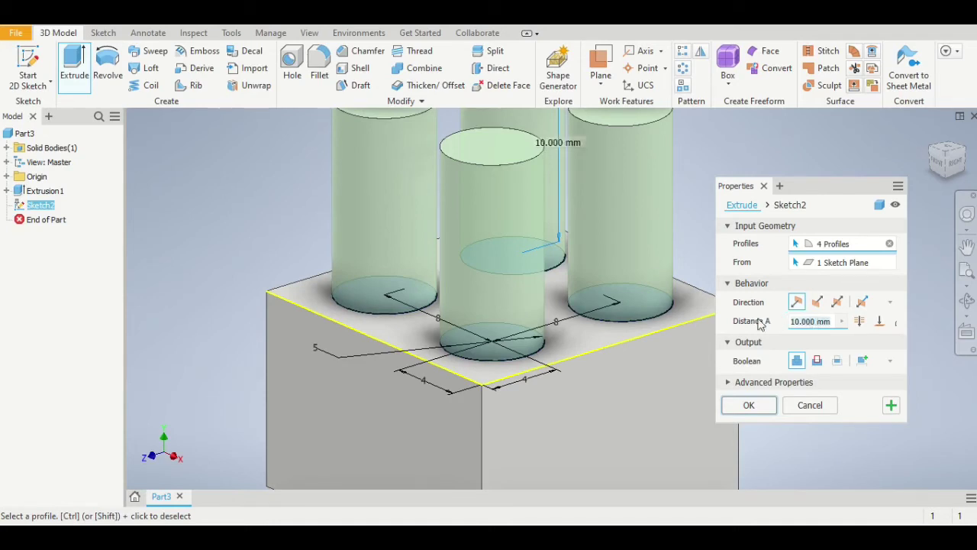
{"action": "left_click", "coordinate": [809, 320]}
{"action": "type", "text": "2"}
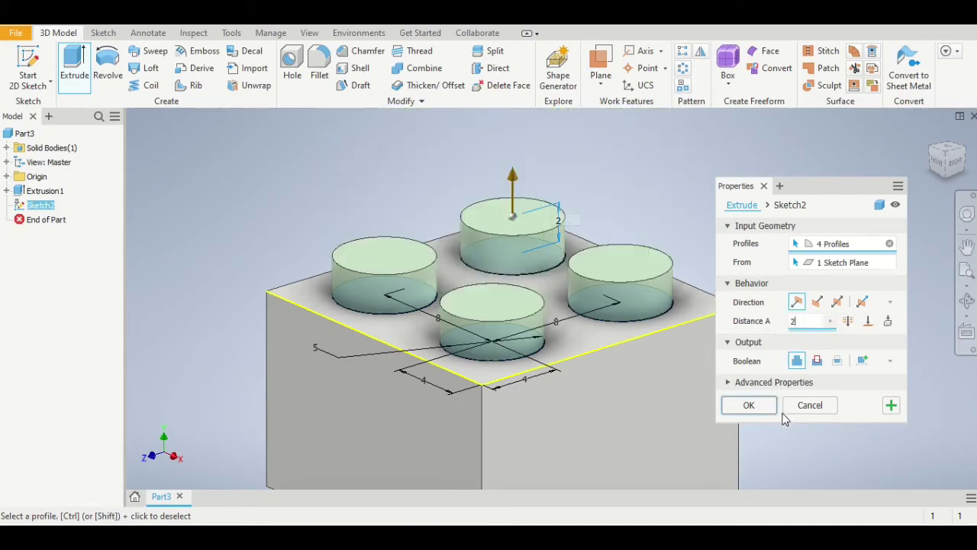
{"action": "left_click", "coordinate": [749, 406]}
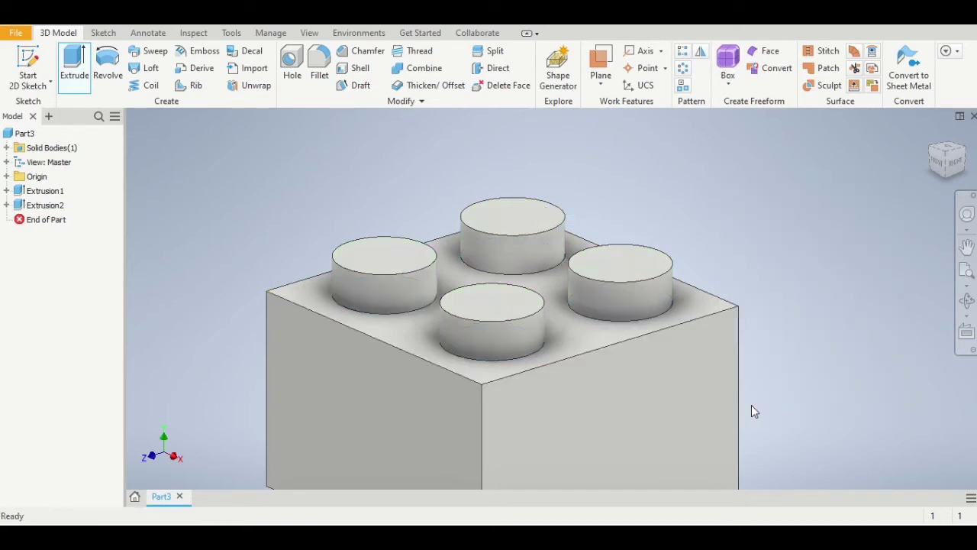
Recentre the view and turn the brick to show its underside
{"action": "scroll", "coordinate": [809, 355], "scroll_direction": "down", "scroll_amount": 5}
{"action": "scroll", "coordinate": [809, 353], "scroll_direction": "up", "scroll_amount": 3}
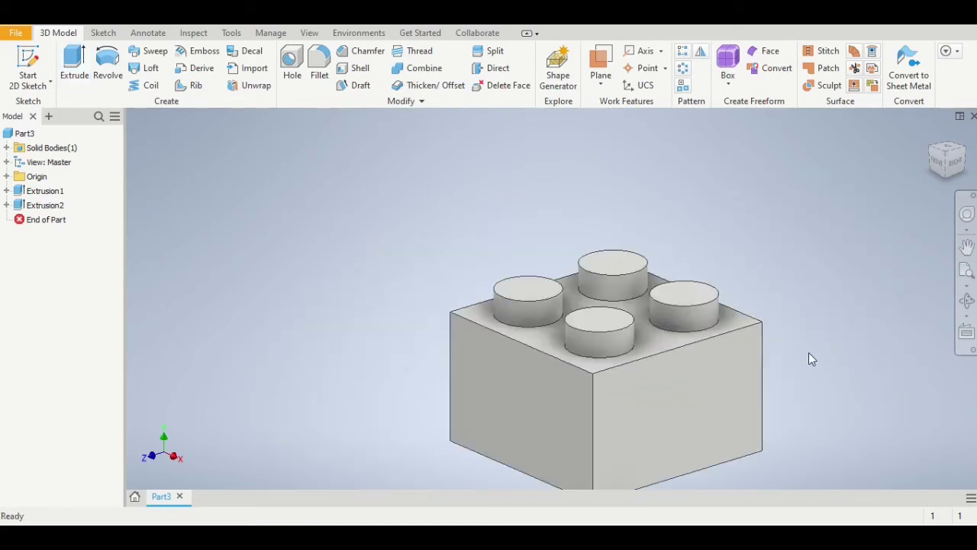
{"action": "middle_click_drag", "start_coordinate": [809, 349], "coordinate": [794, 292]}
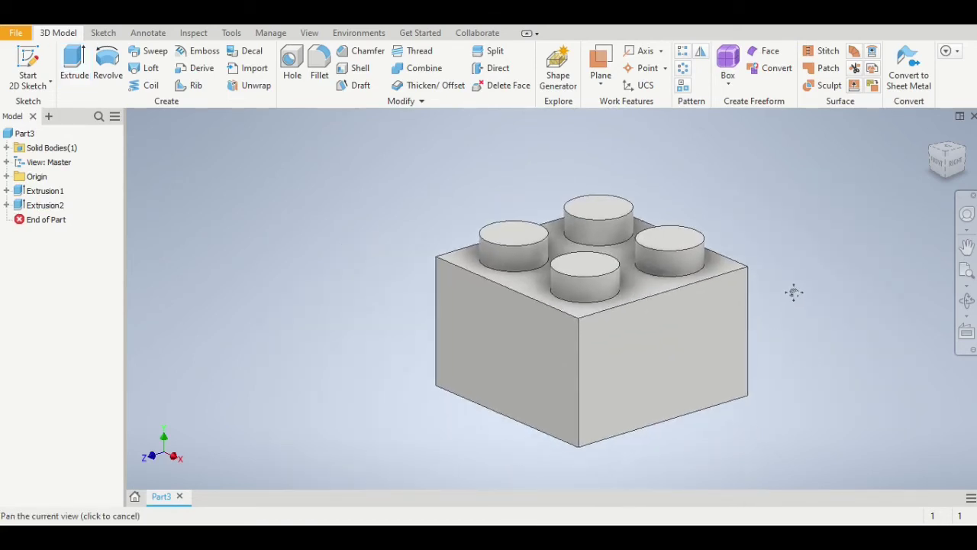
{"action": "left_click", "coordinate": [947, 184]}
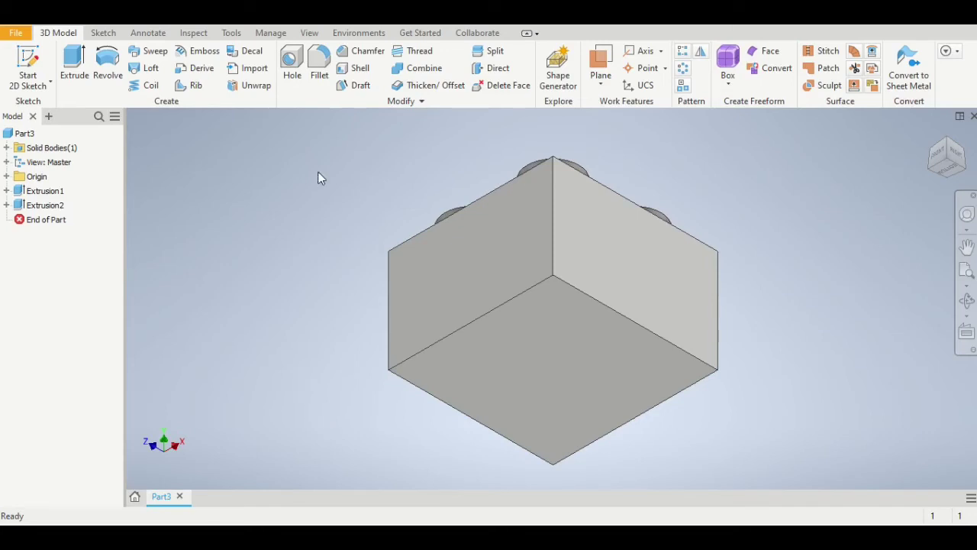
Shell the brick with 1 mm walls and the bottom face removed, then orbit to inspect it
{"action": "left_click", "coordinate": [356, 70]}
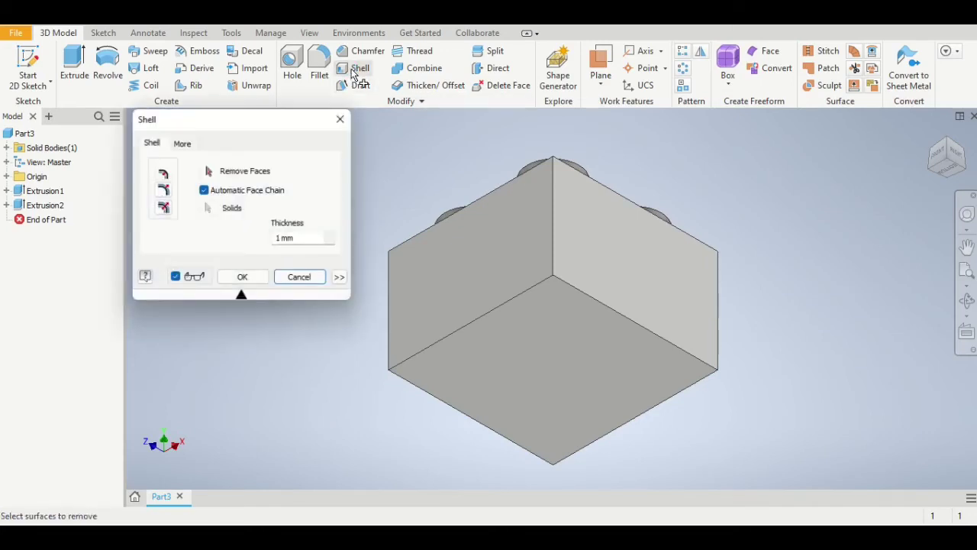
{"action": "left_click", "coordinate": [558, 345]}
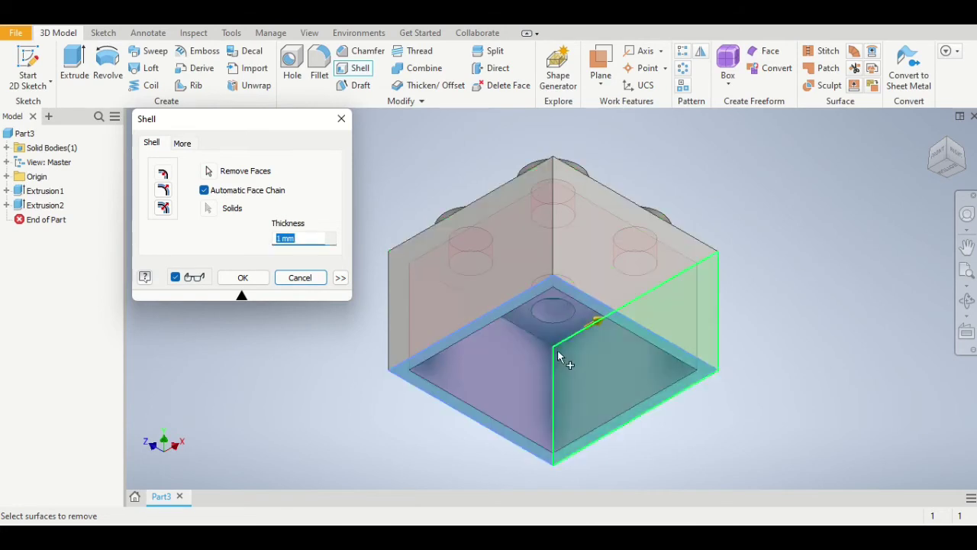
{"action": "left_click", "coordinate": [243, 278]}
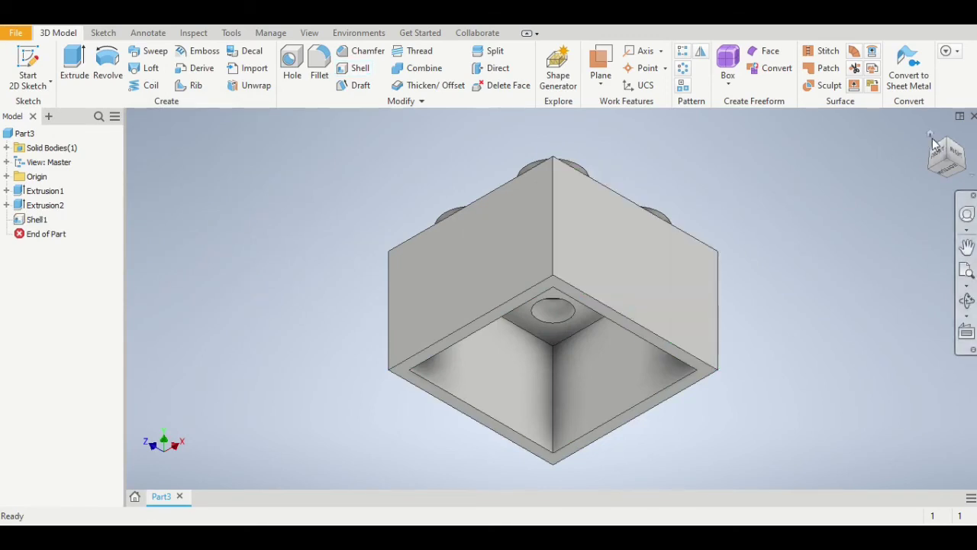
{"action": "key", "text": "F4"}
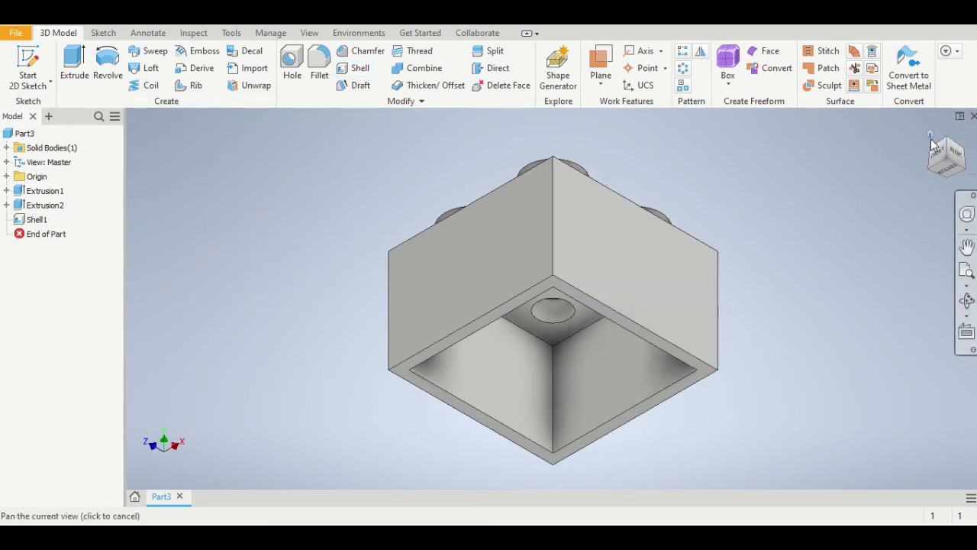
{"action": "left_click_drag", "start_coordinate": [550, 169], "coordinate": [326, 512]}
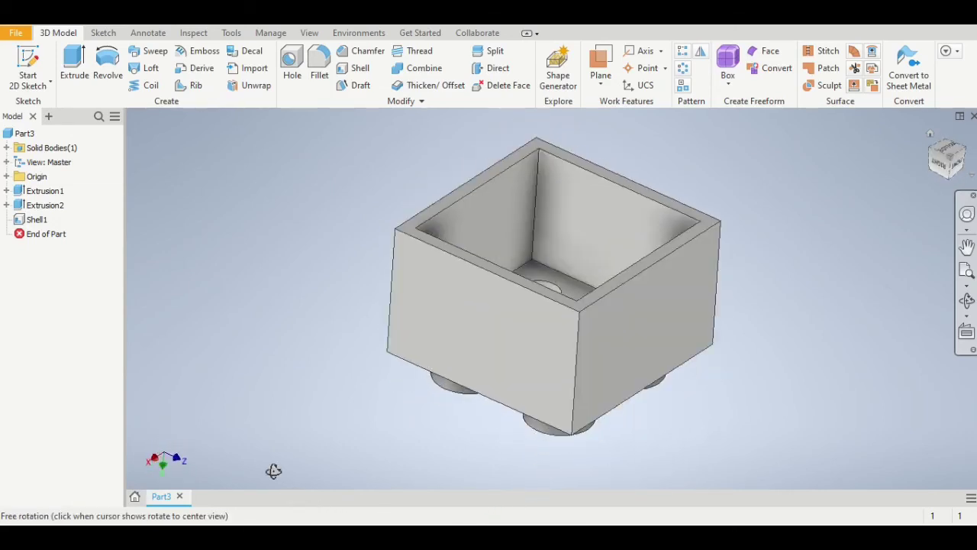
{"action": "left_click_drag", "start_coordinate": [276, 459], "coordinate": [662, 286]}
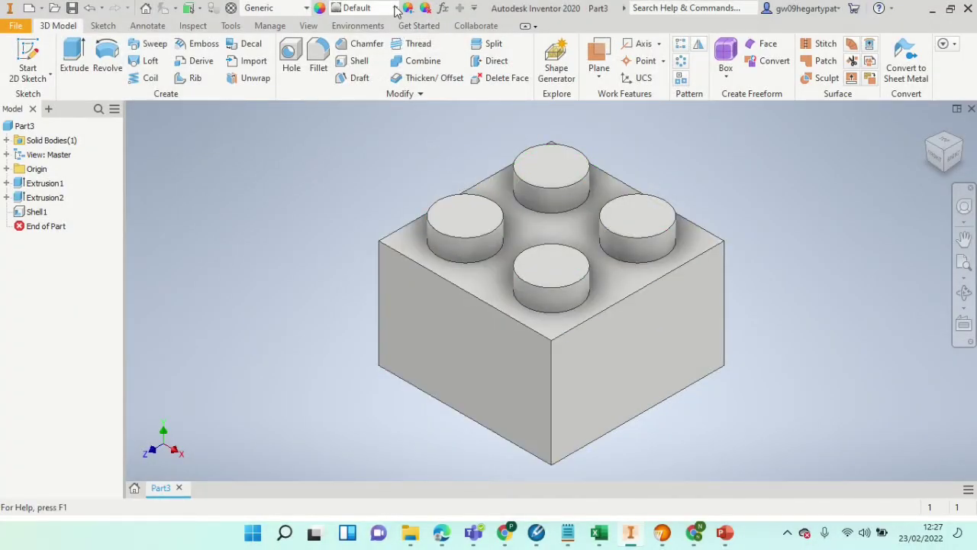
Apply the Red appearance to the whole 2×2 brick, then briefly check the File menu
{"action": "left_click", "coordinate": [396, 9]}
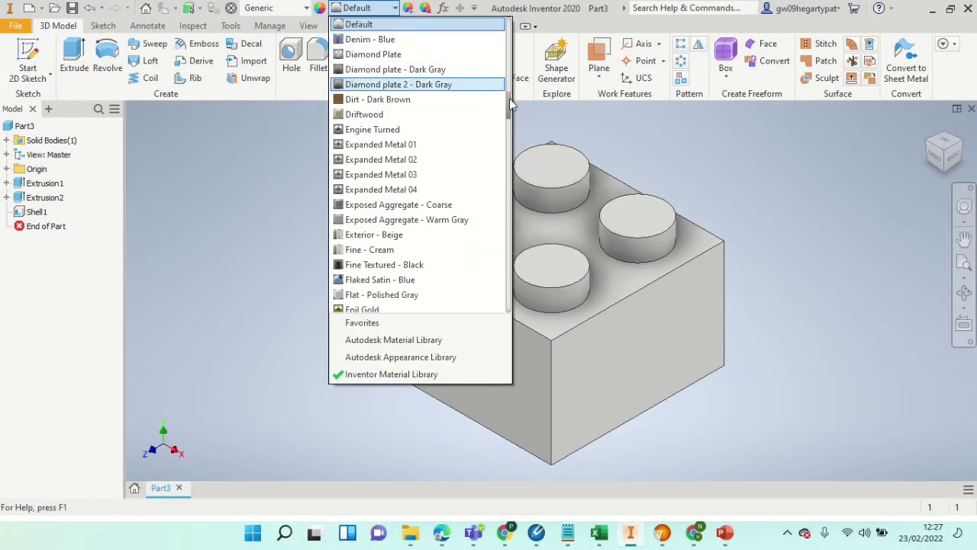
{"action": "left_click_drag", "start_coordinate": [510, 97], "coordinate": [532, 201]}
{"action": "left_click", "coordinate": [360, 220]}
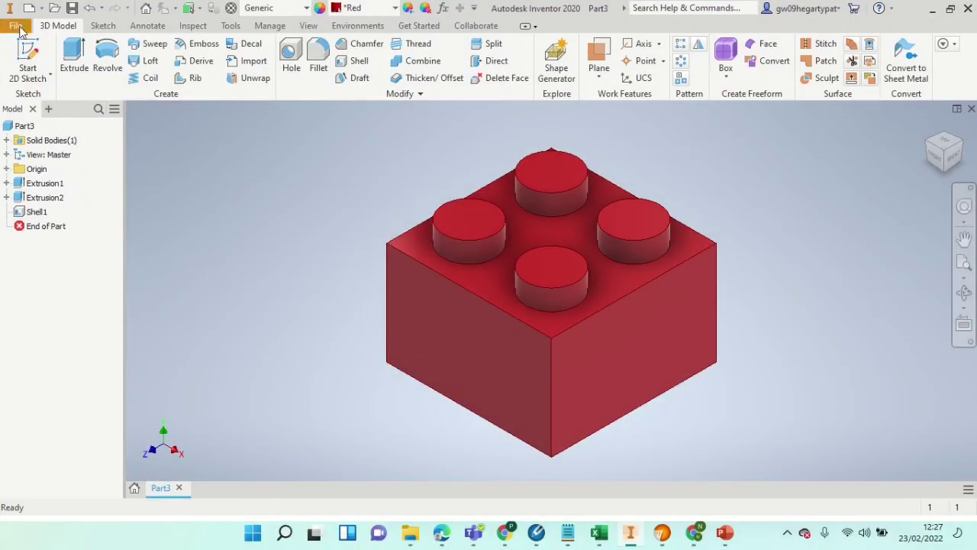
{"action": "left_click", "coordinate": [17, 26]}
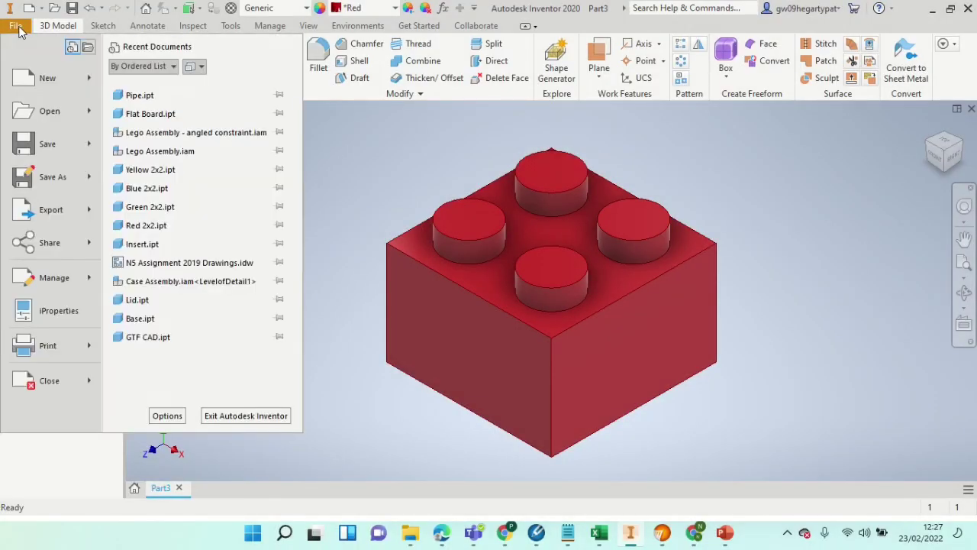
{"action": "mouse_move", "coordinate": [48, 186]}
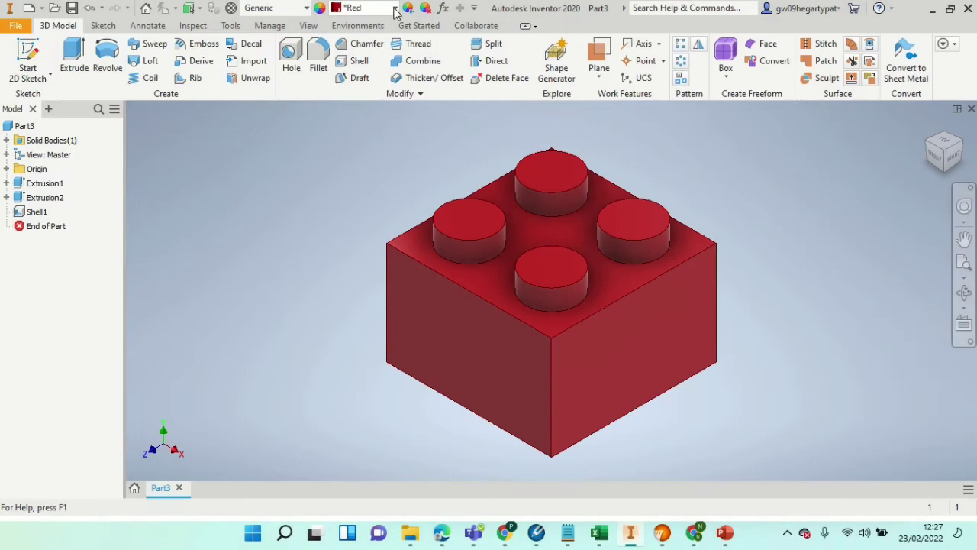
Replace the brick's Red appearance with Dark Green from the appearance list
{"action": "left_click", "coordinate": [395, 8]}
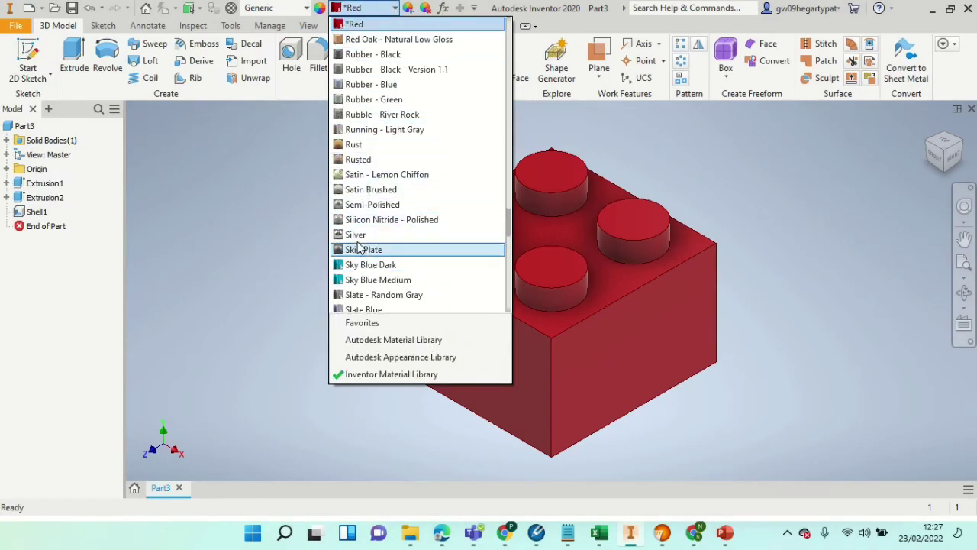
{"action": "scroll", "coordinate": [357, 168], "scroll_direction": "up", "scroll_amount": 3}
{"action": "scroll", "coordinate": [357, 168], "scroll_direction": "up", "scroll_amount": 6}
{"action": "scroll", "coordinate": [359, 172], "scroll_direction": "up", "scroll_amount": 8}
{"action": "scroll", "coordinate": [369, 177], "scroll_direction": "up", "scroll_amount": 12}
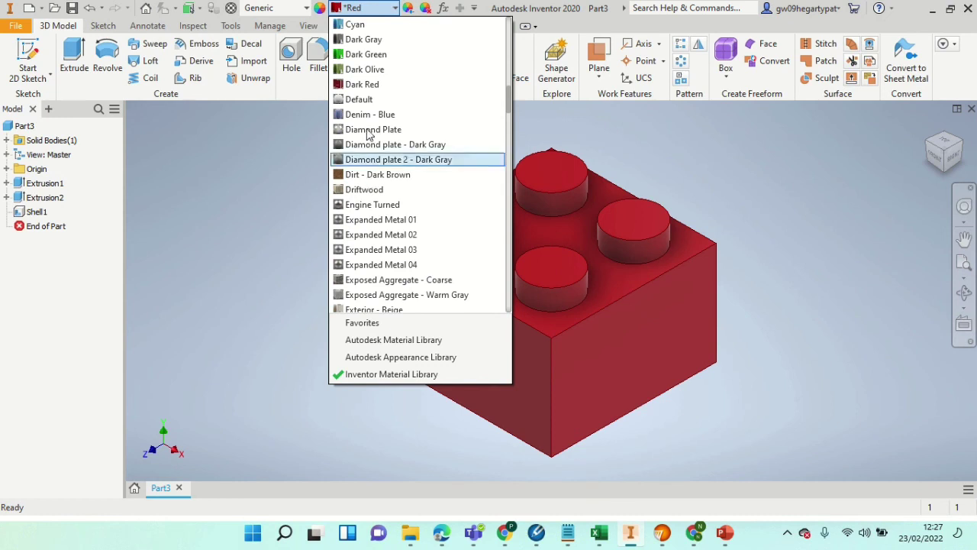
{"action": "left_click", "coordinate": [373, 54]}
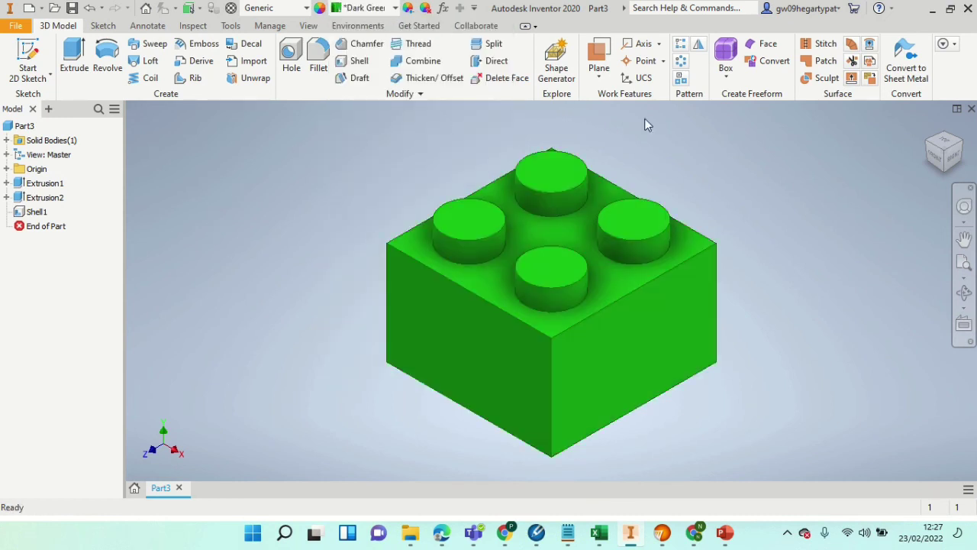